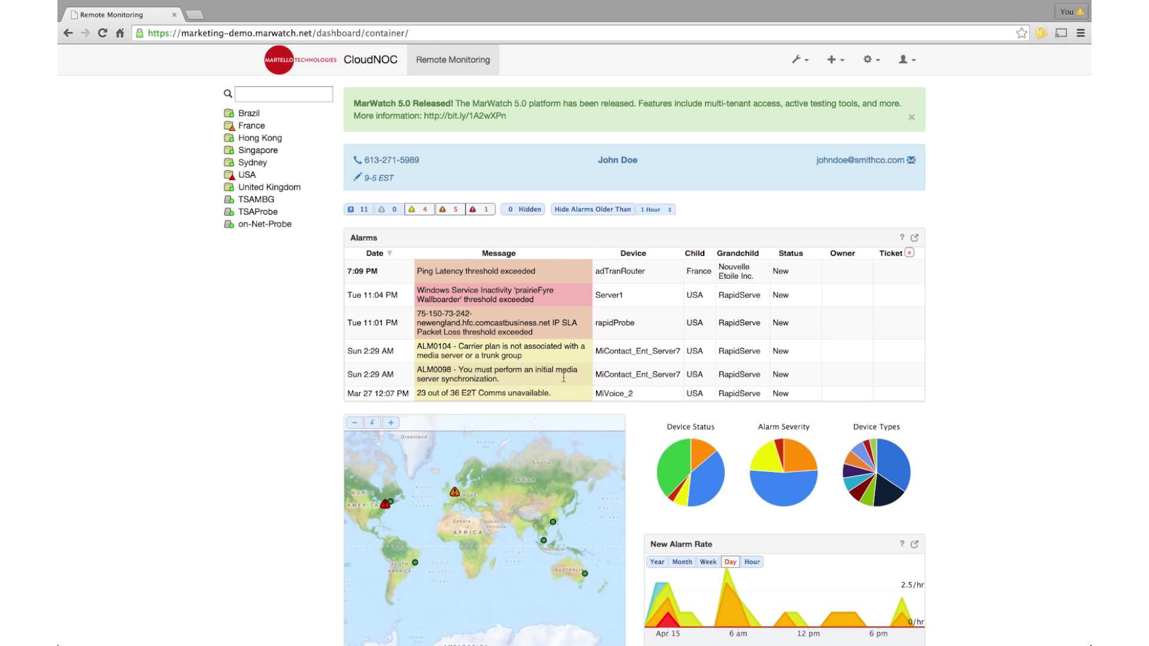
Step: Toggle the severity filters so the alarm table hides informational and minor alarms
left_click(367, 210)
left_click(413, 210)
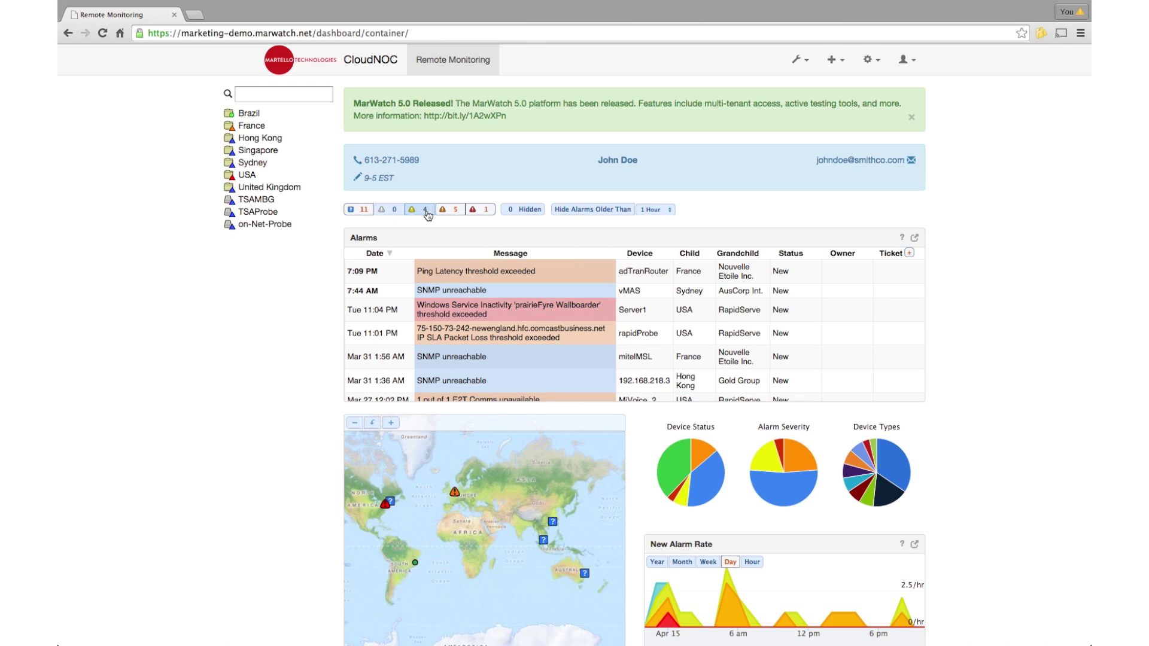
left_click(443, 213)
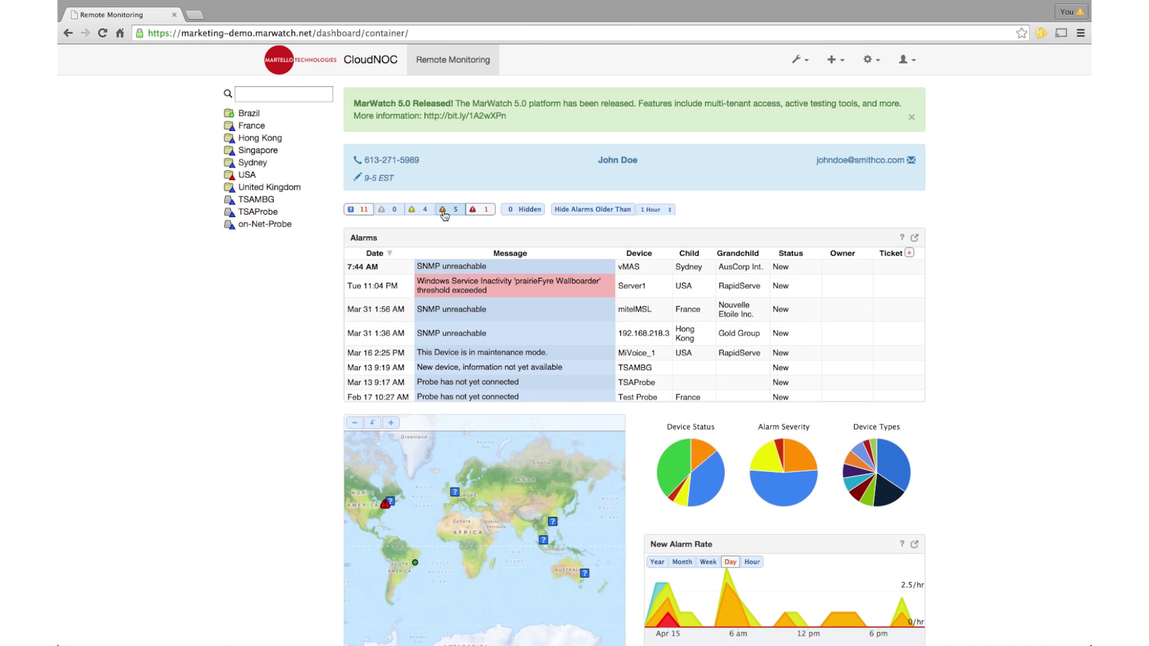
left_click(359, 212)
left_click(359, 210)
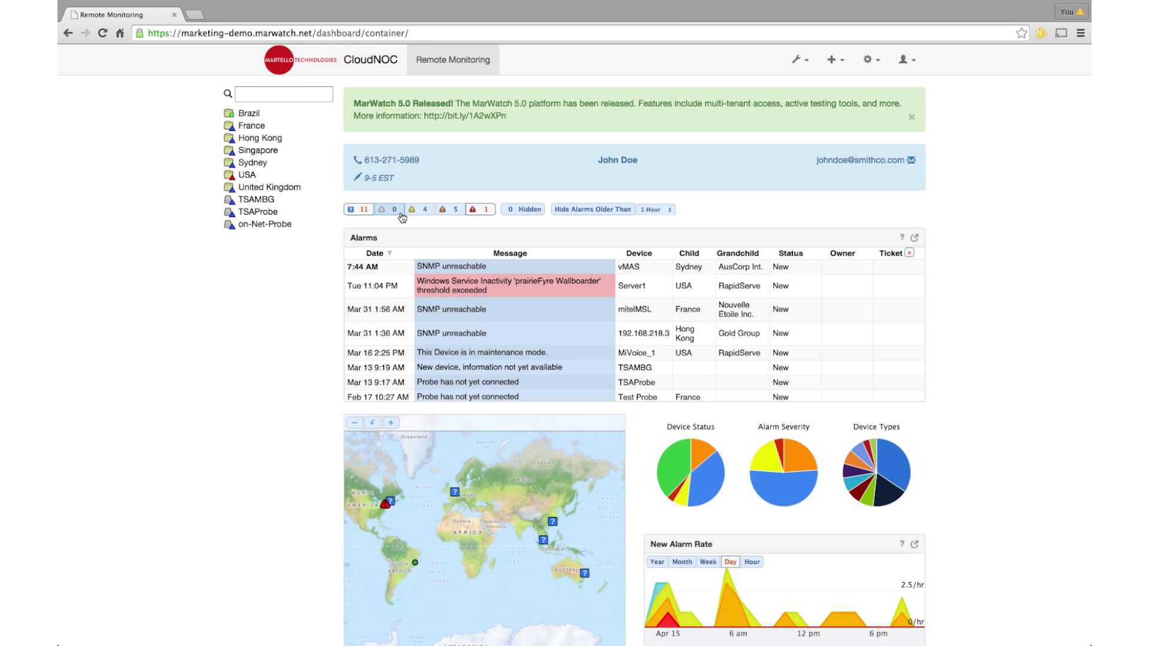
left_click(416, 212)
left_click(449, 212)
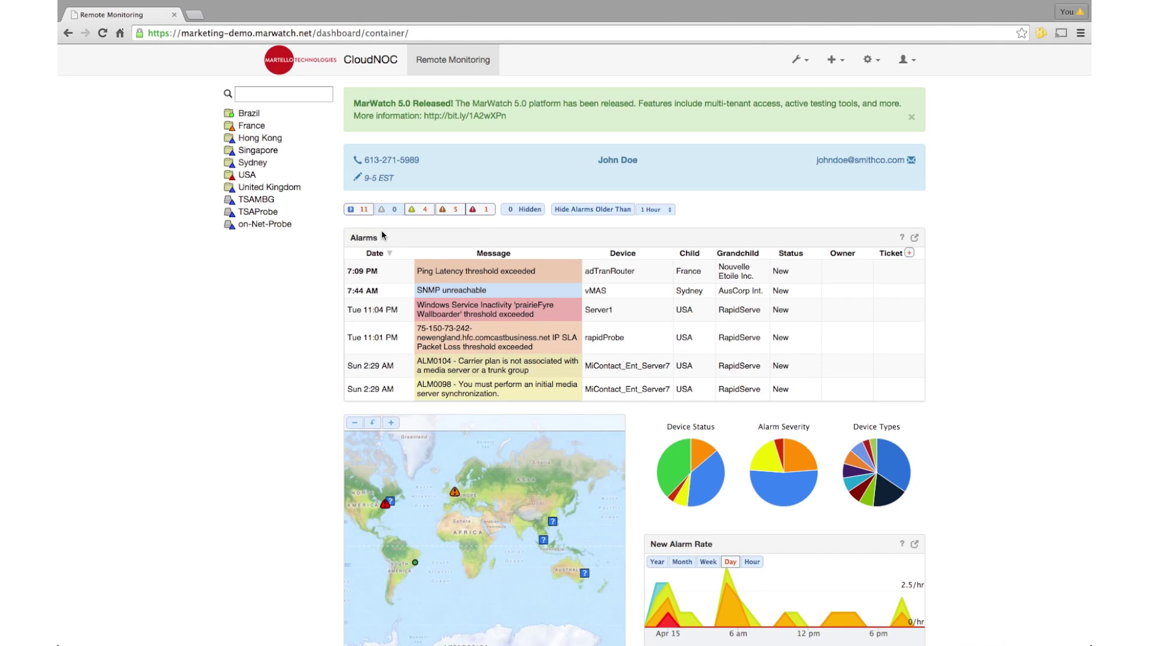
left_click(360, 209)
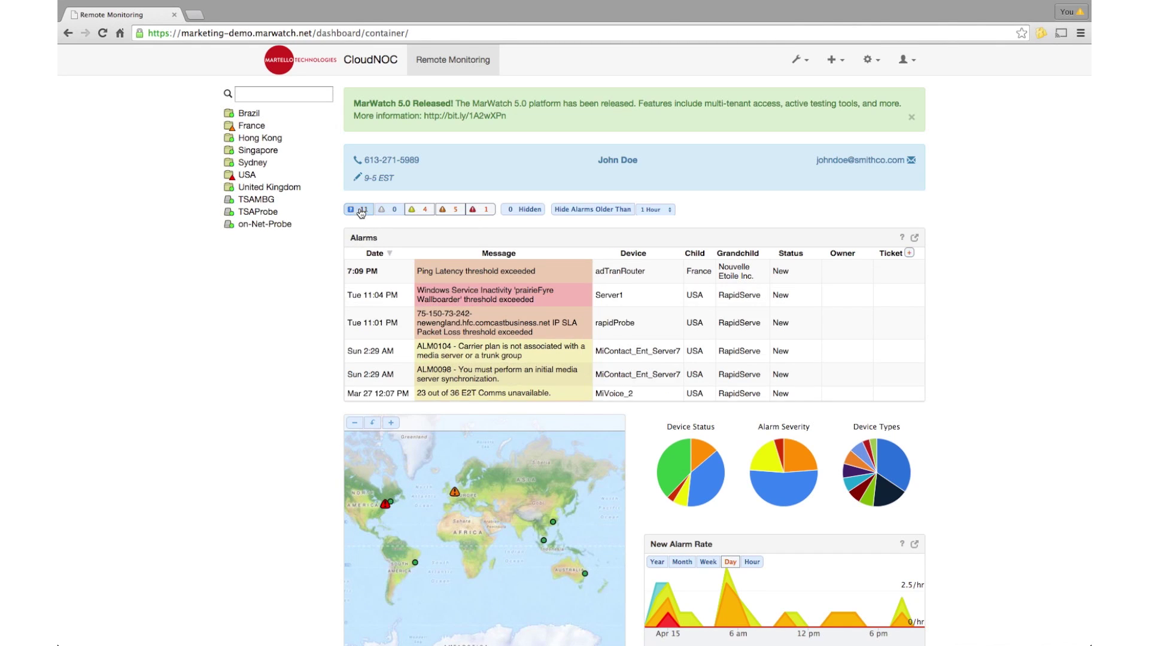
left_click(417, 212)
Step: Re-enable the Minor filter and cycle Major and Critical off and back on, keeping informational hidden
scroll(333, 344, "down", 2)
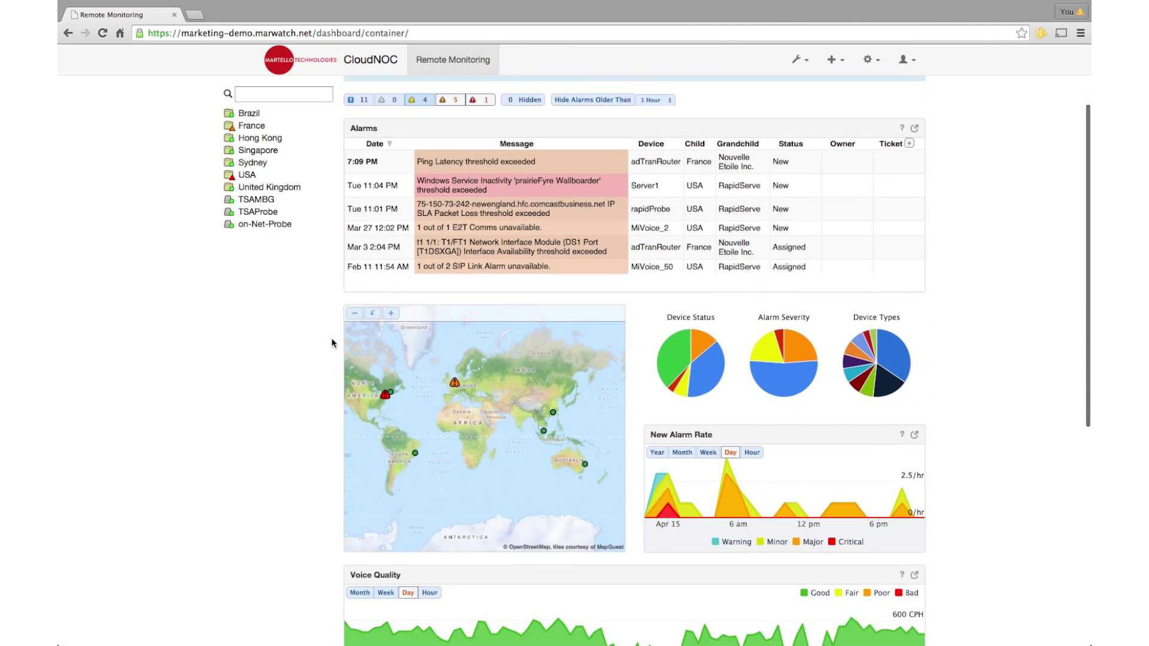
scroll(333, 344, "down", 1)
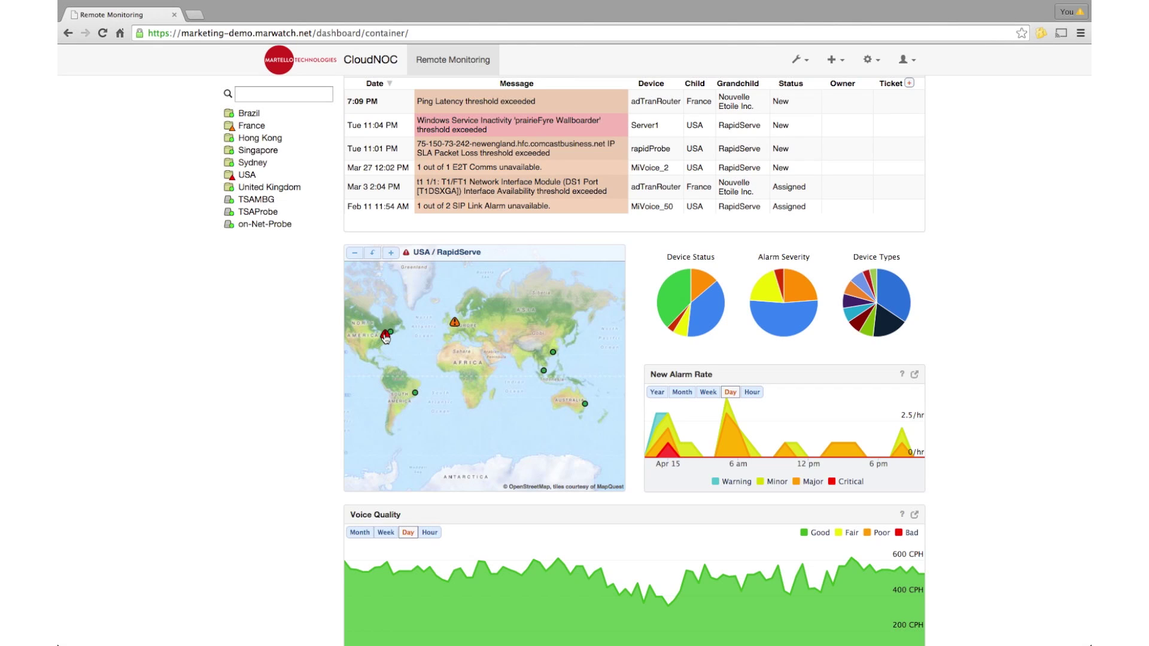
scroll(300, 322, "up", 1)
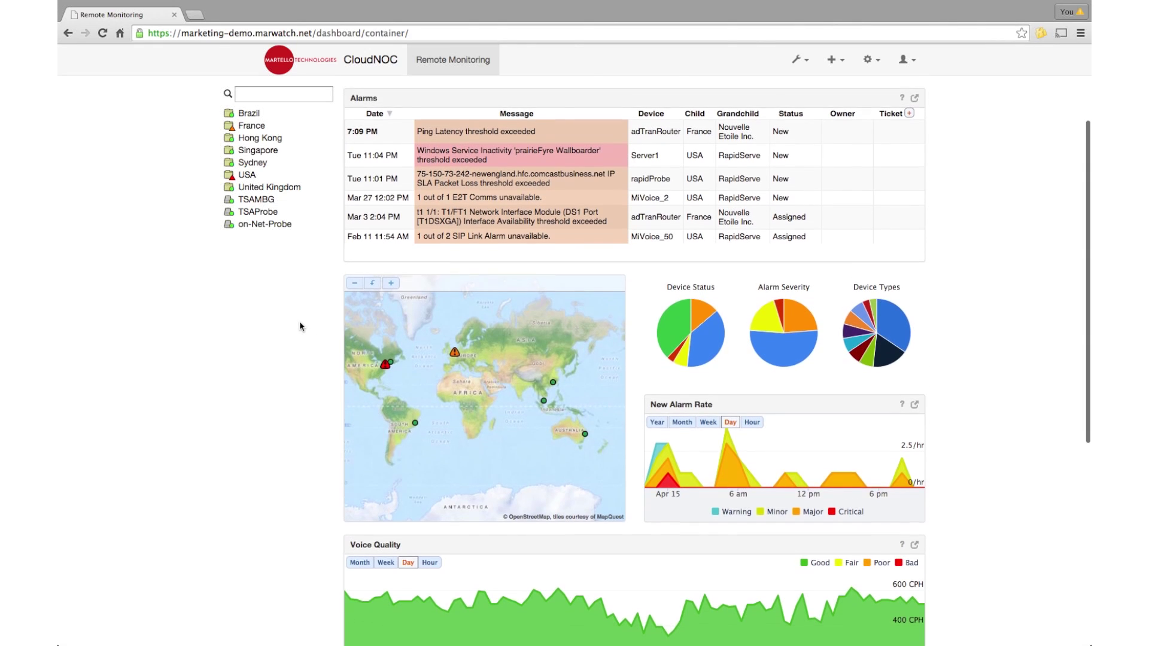
scroll(299, 323, "up", 1)
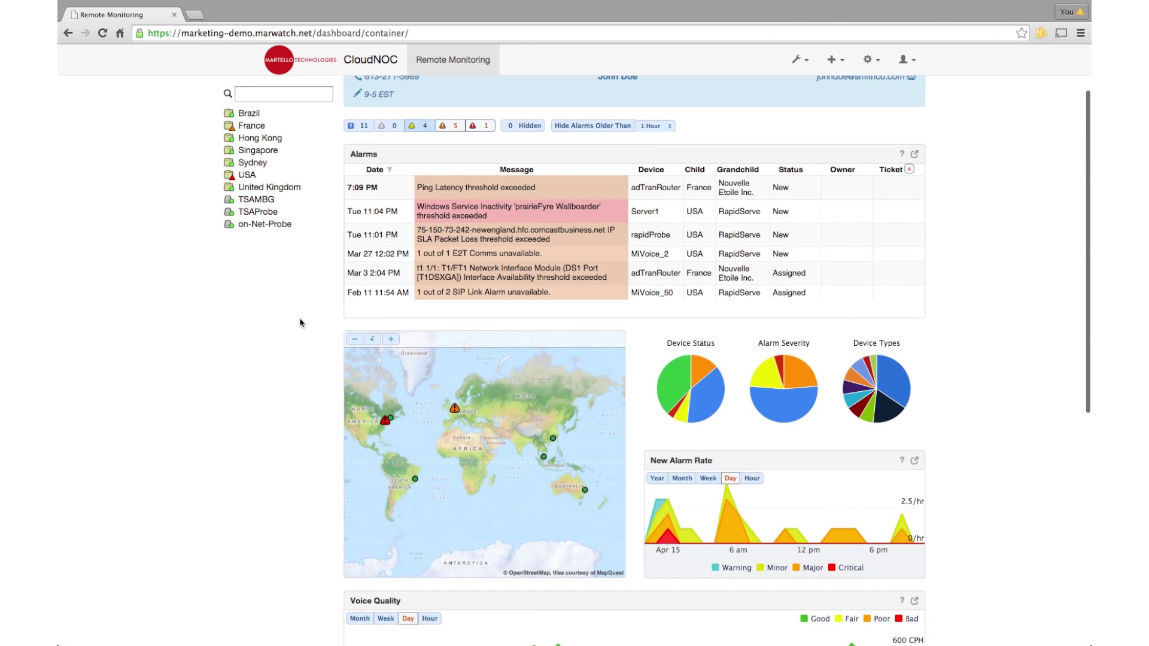
left_click(419, 128)
left_click(445, 127)
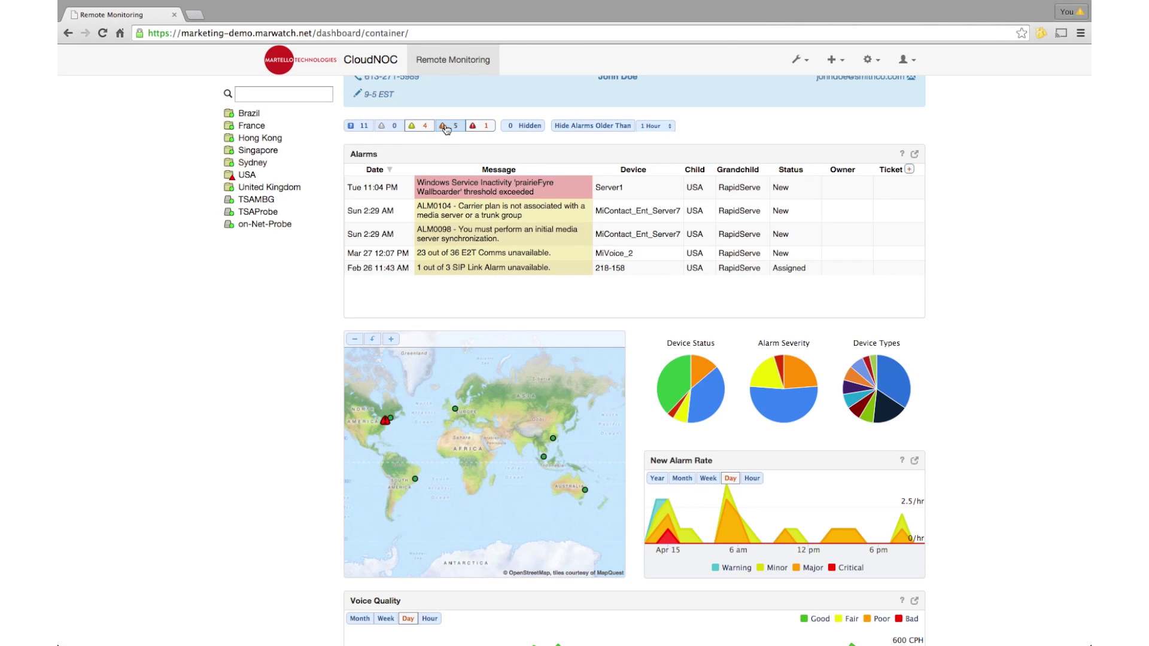
left_click(472, 128)
left_click(472, 128)
left_click(450, 127)
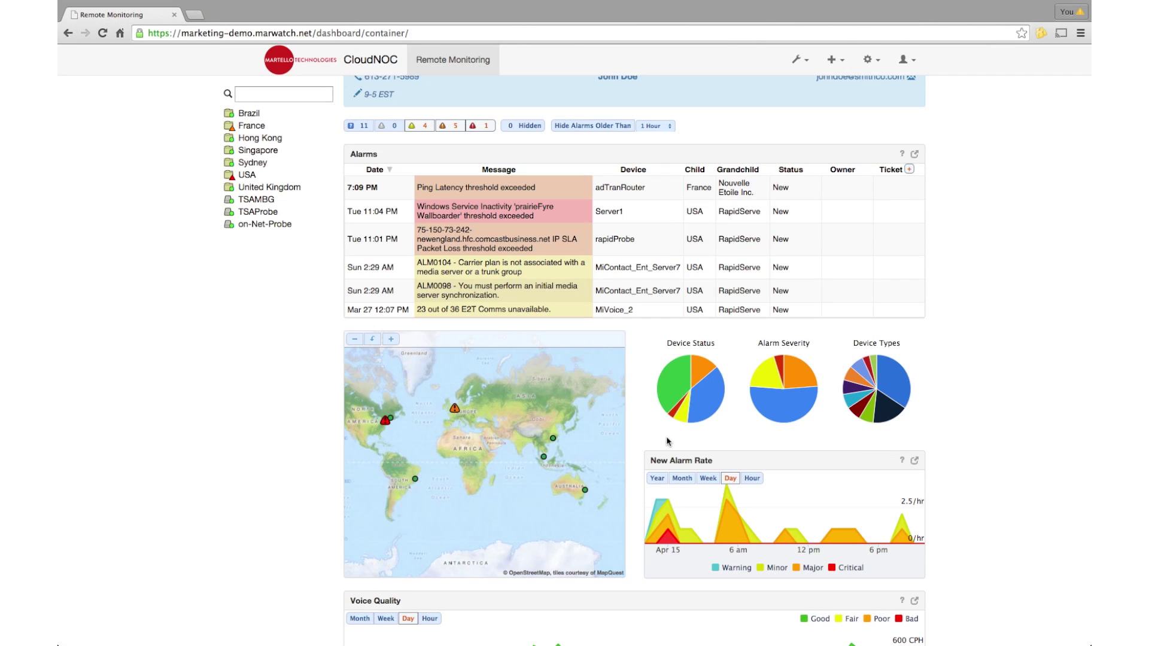
Step: Scroll down to the Child Container Device Status chart showing per-country device status
mouse_move(710, 402)
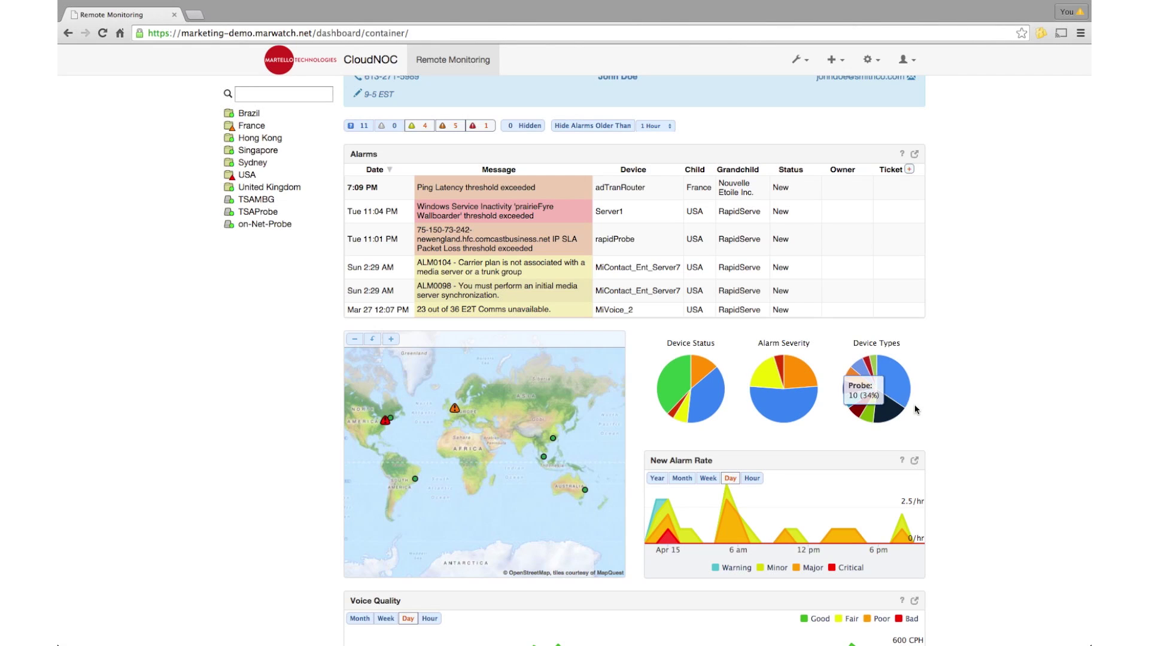
scroll(937, 461, "down", 2)
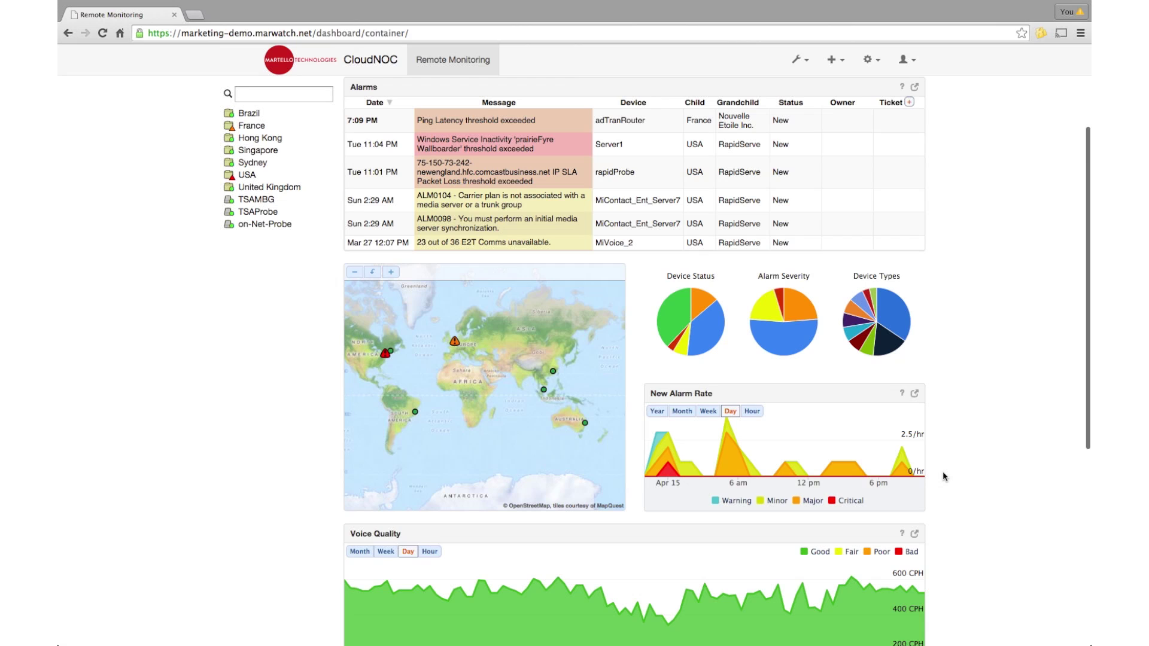
scroll(943, 476, "down", 3)
scroll(944, 472, "down", 3)
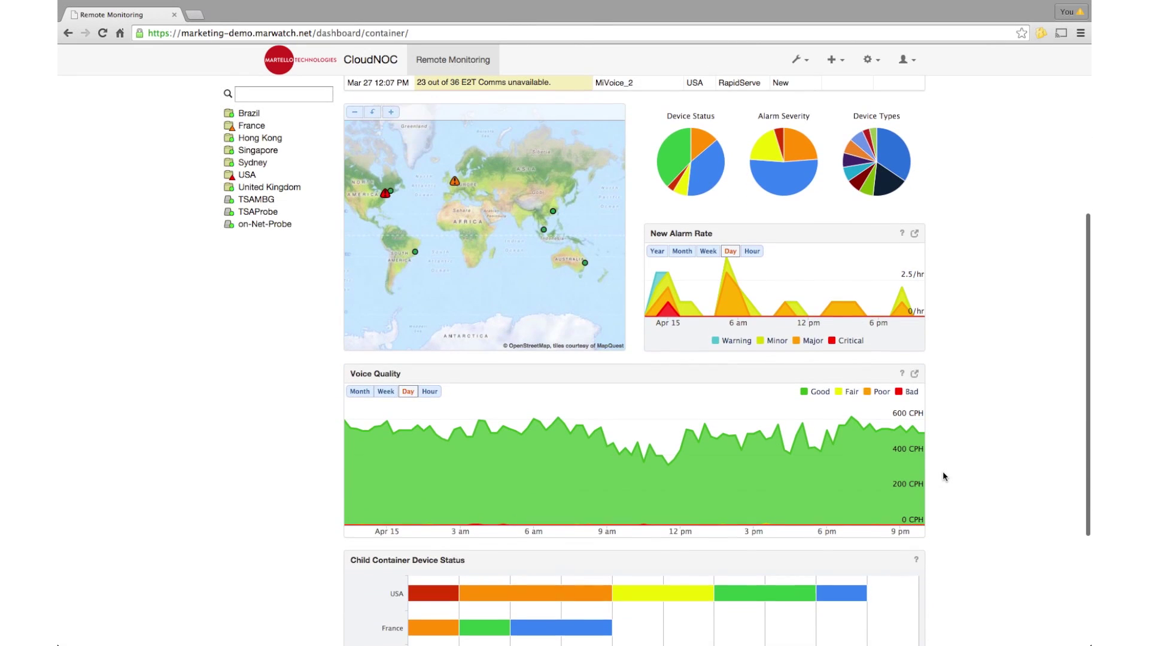
scroll(943, 476, "down", 3)
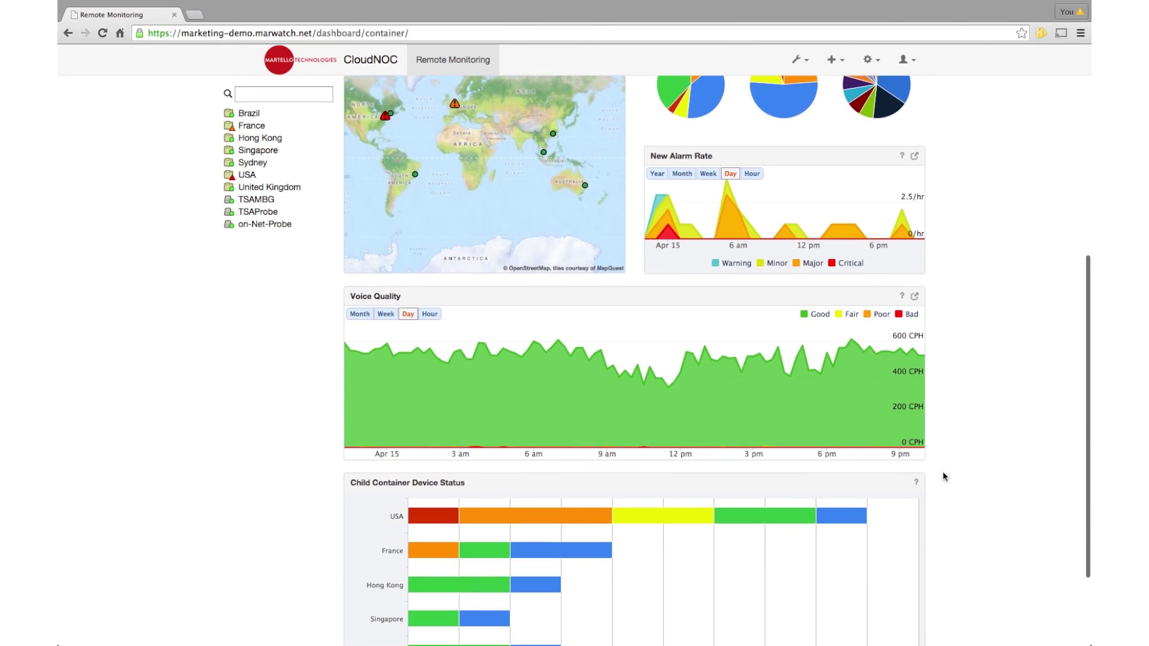
scroll(944, 476, "down", 1)
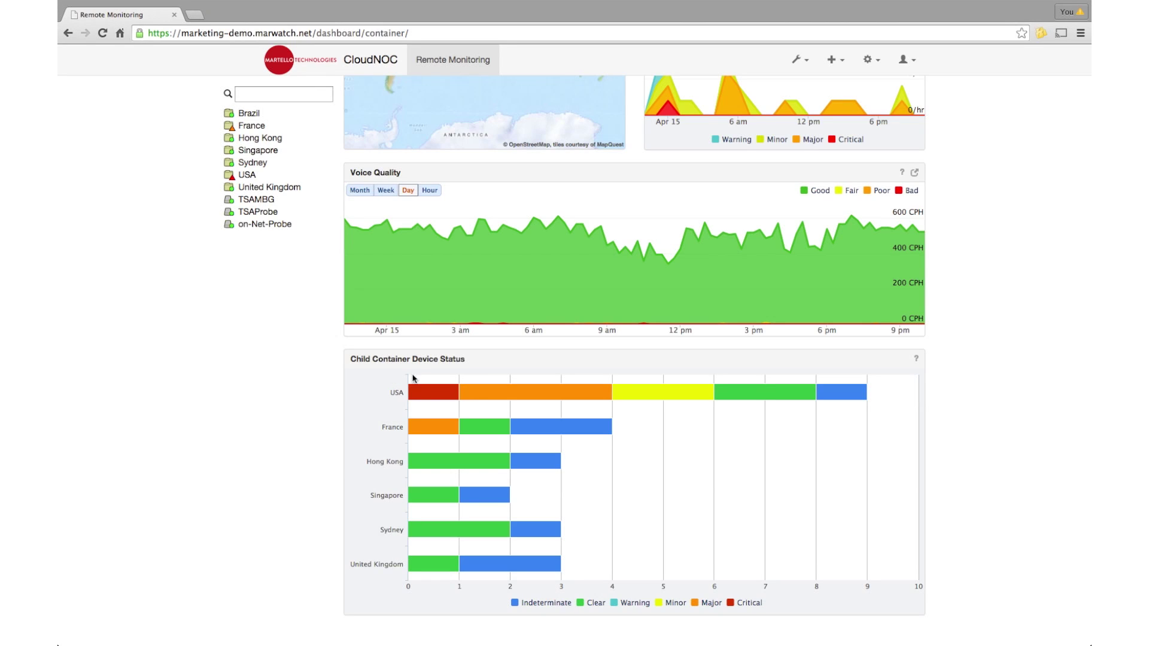
Step: Inspect the USA bars in the Child Container Device Status chart
mouse_move(435, 395)
mouse_move(516, 393)
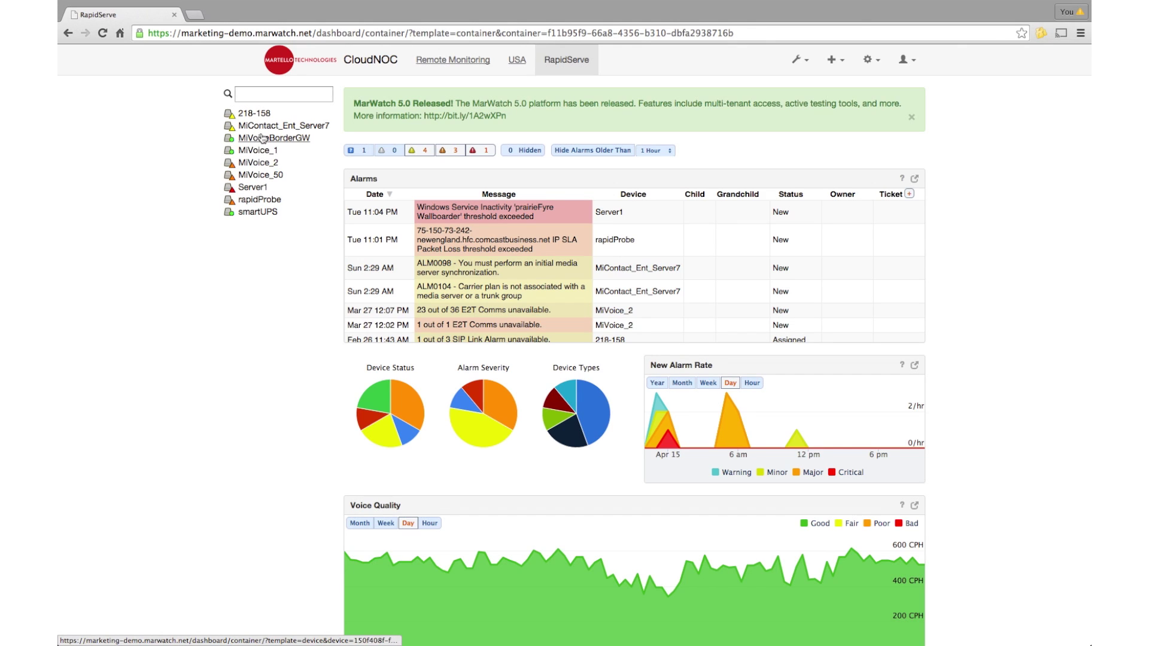
Step: Filter the device list by searching for 'MiV'
left_click(267, 97)
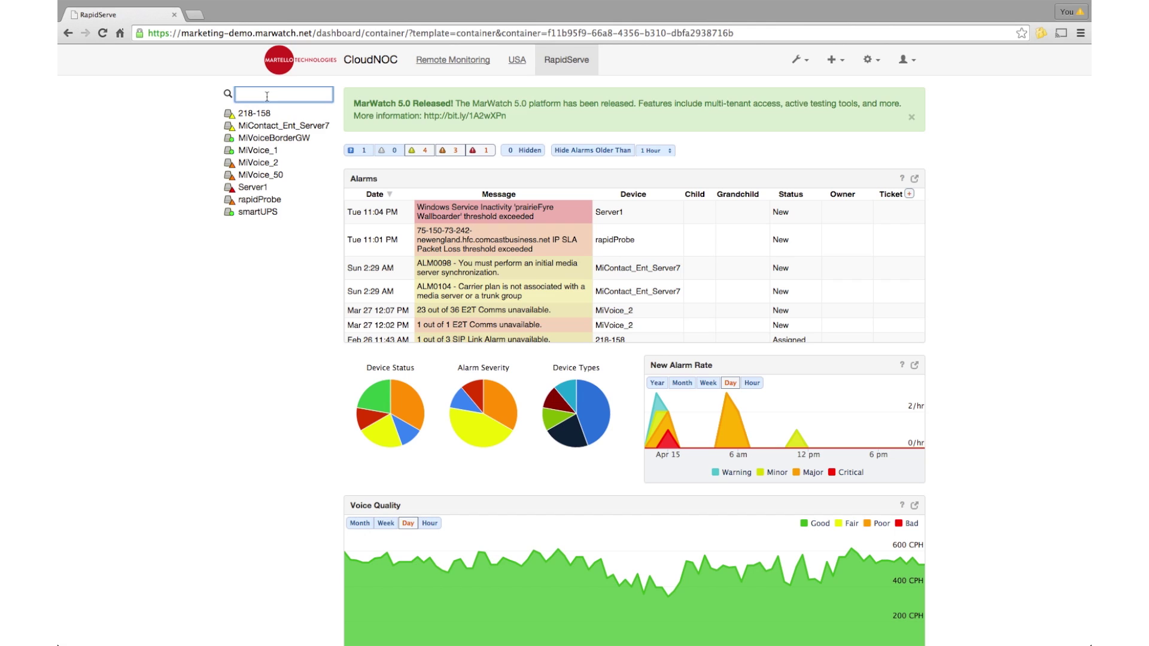
type("MiV")
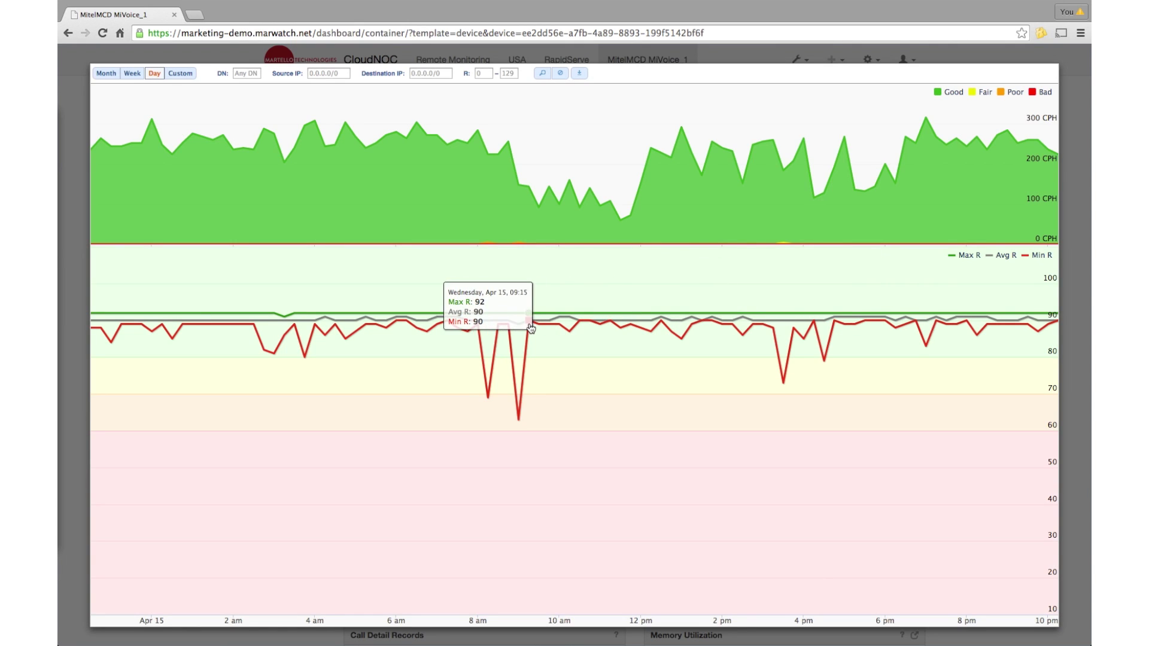
Step: Drill into a Voice Quality chart point to list the 9 am Apr 15 calls
left_click(532, 329)
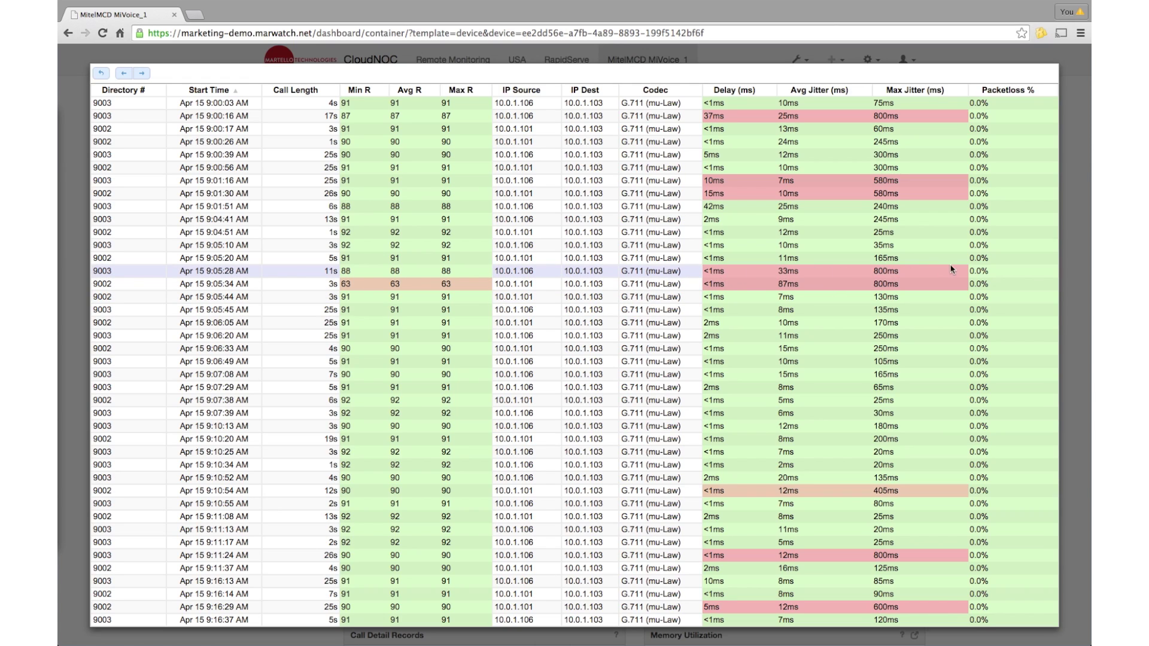
left_click(1069, 272)
scroll(1035, 321, "down", 3)
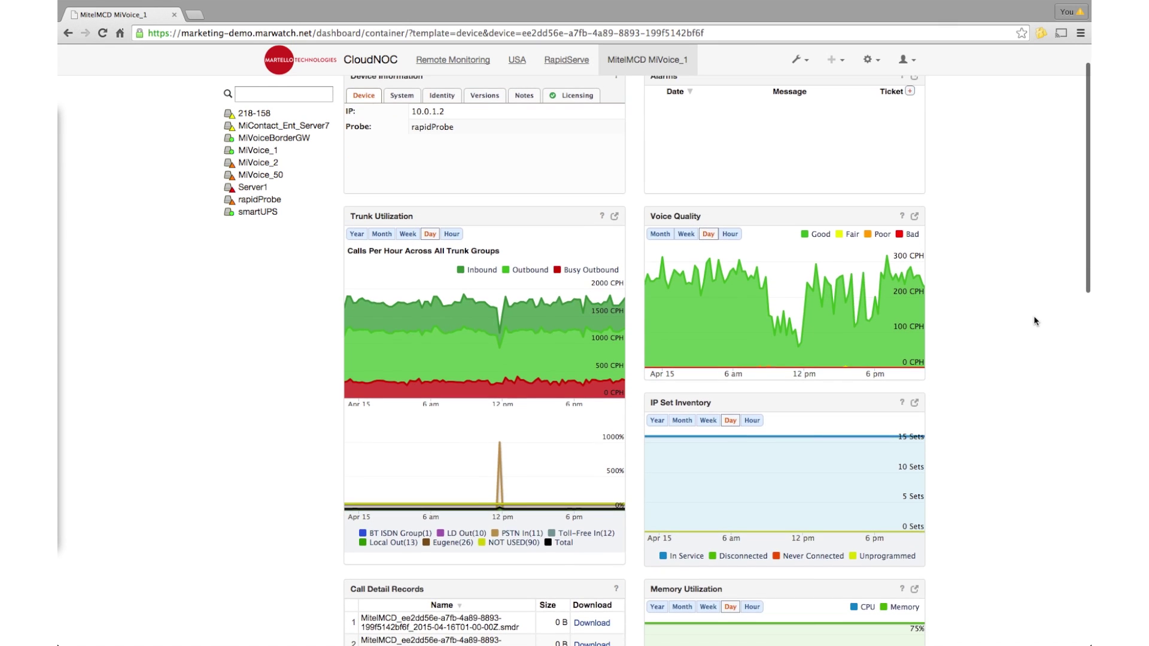
scroll(1034, 322, "down", 3)
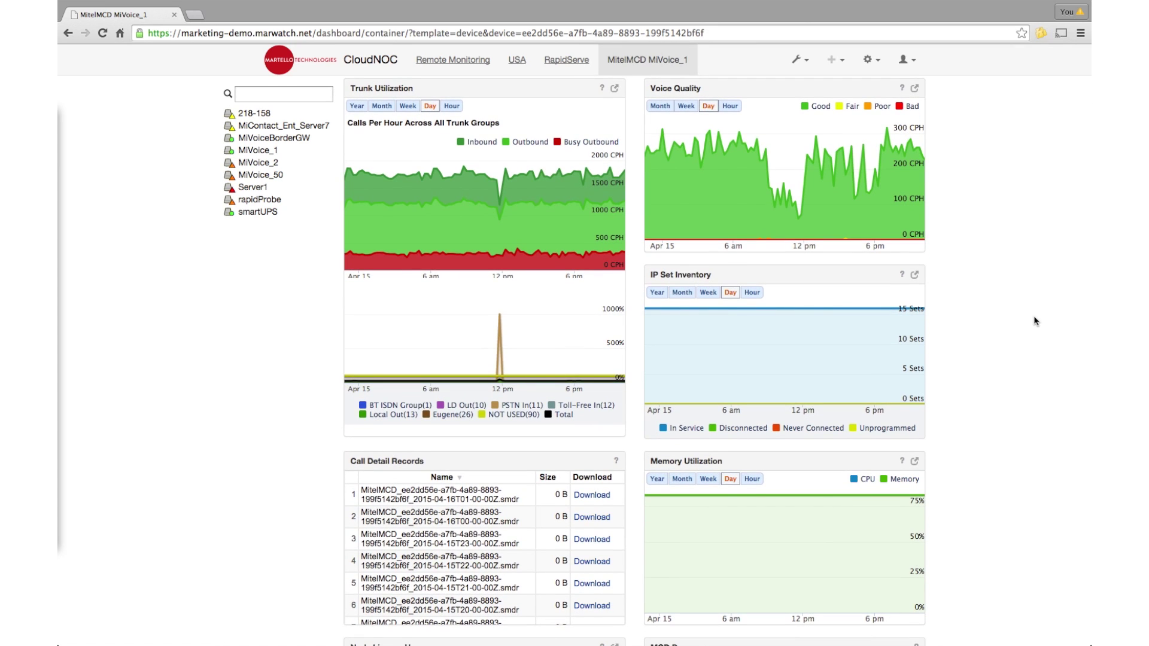
scroll(1034, 322, "down", 1)
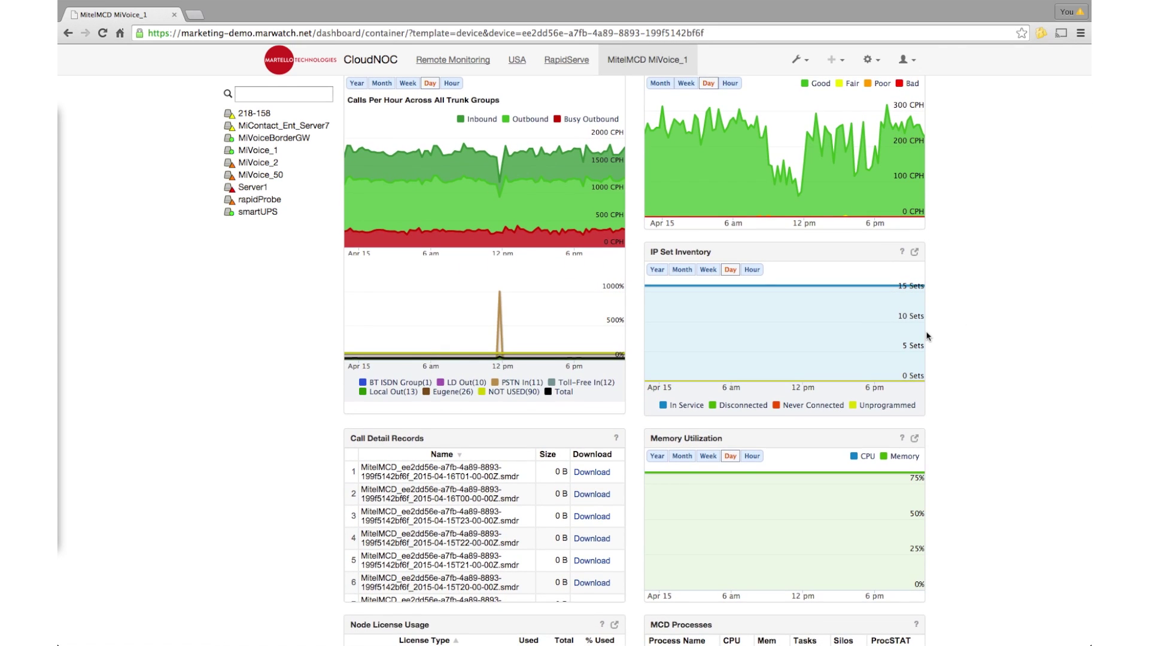
mouse_move(879, 285)
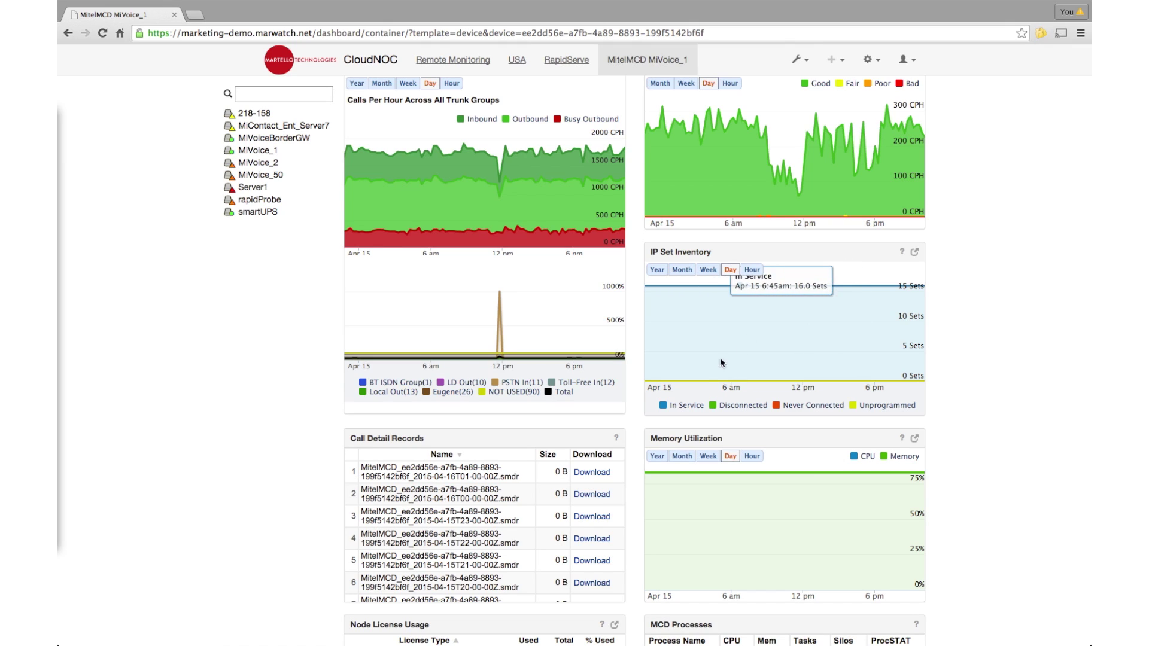
mouse_move(685, 386)
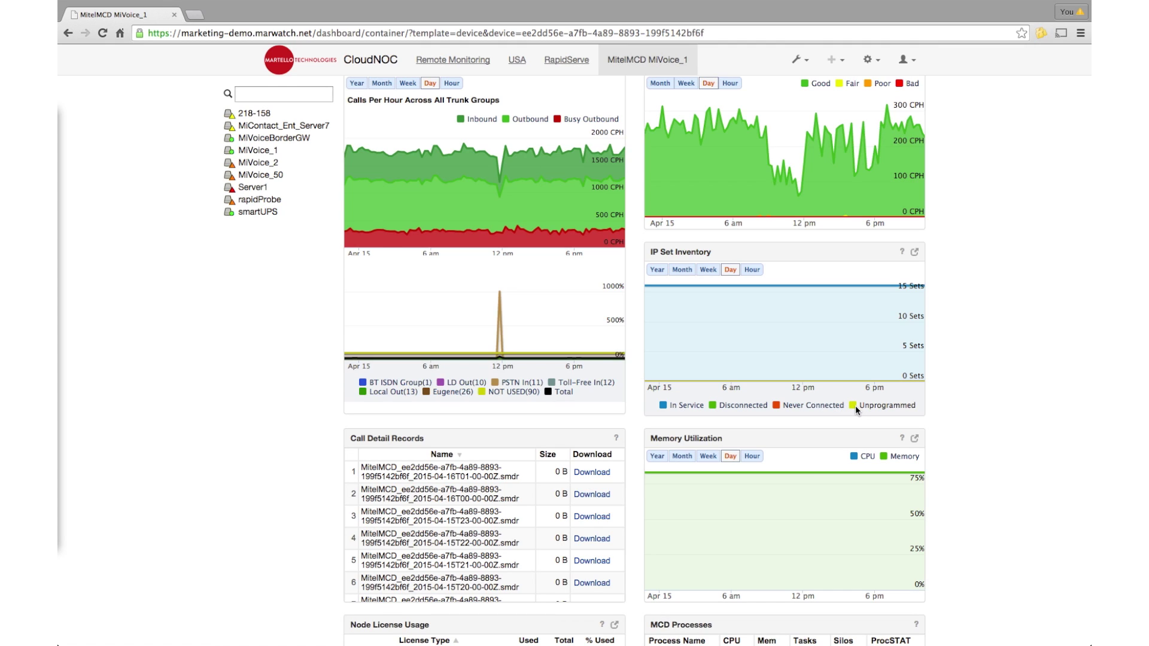
mouse_move(877, 356)
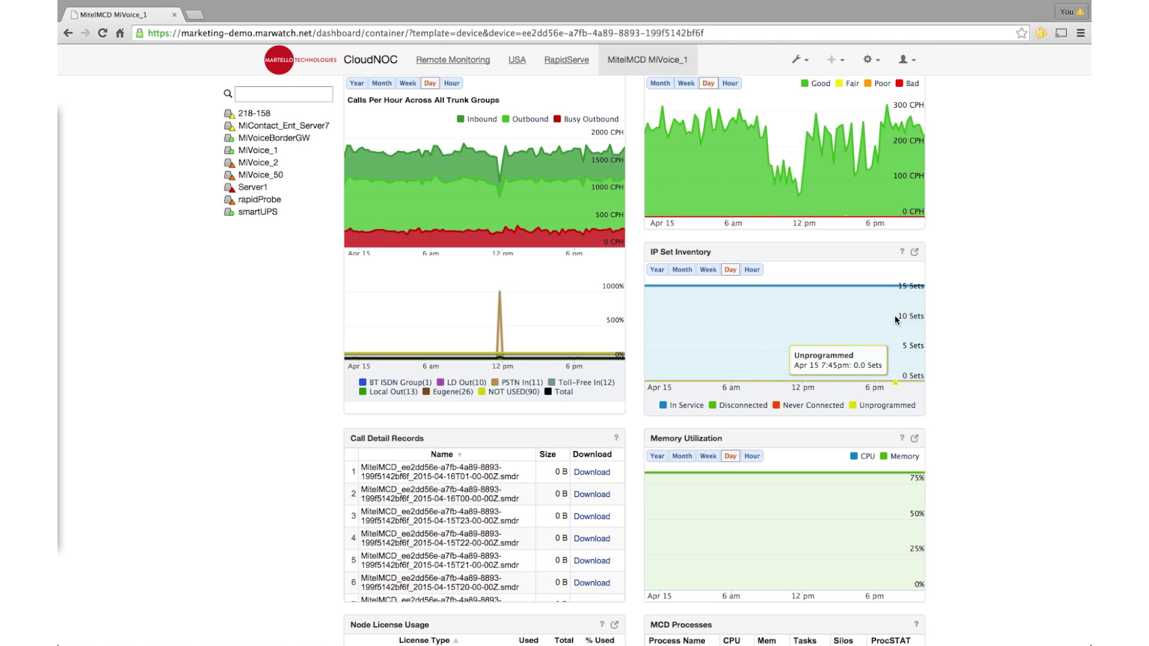
left_click(917, 253)
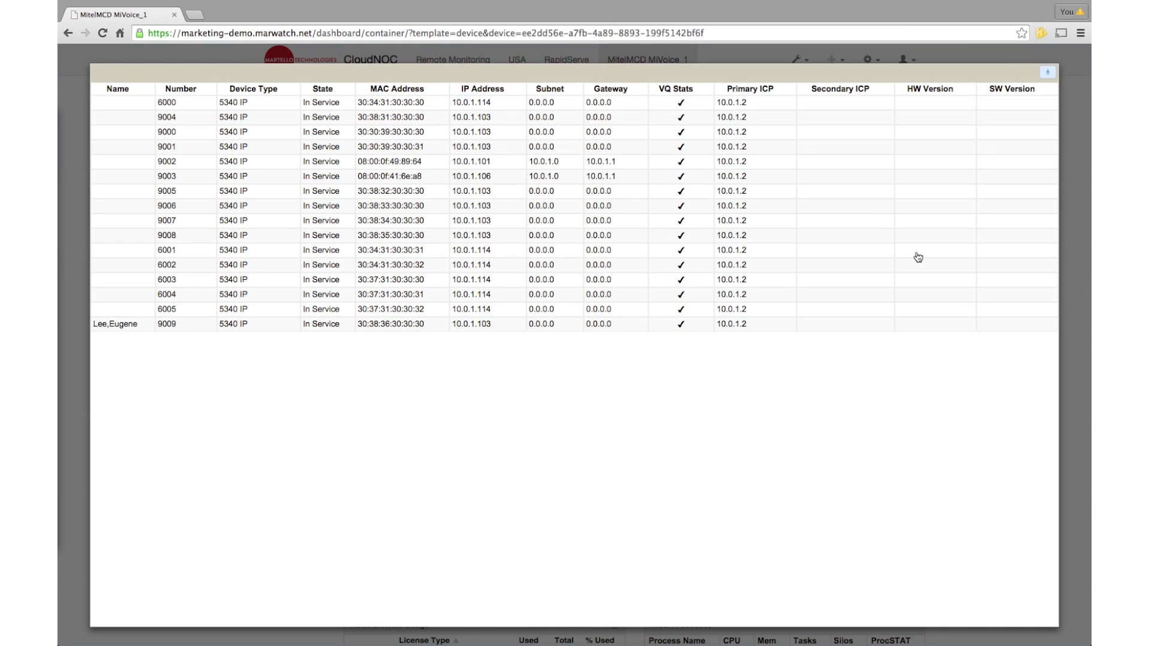
Step: Close the IP sets list and show the PSTN In trunk group details
left_click(1074, 268)
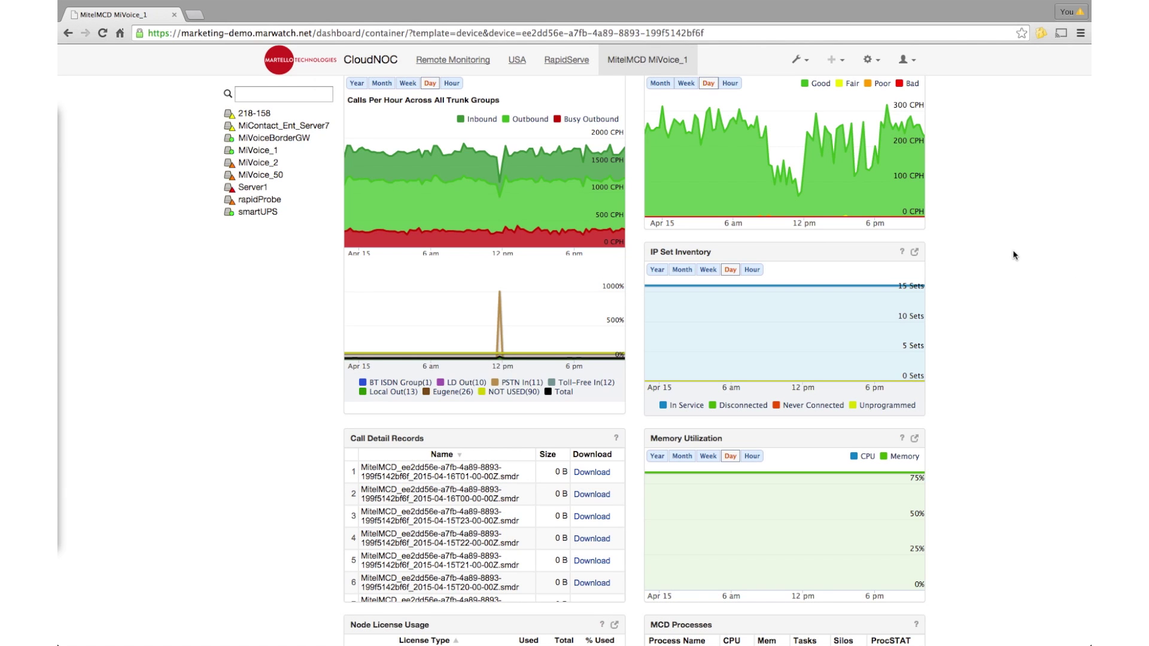
scroll(1012, 249, "up", 2)
scroll(1013, 255, "up", 1)
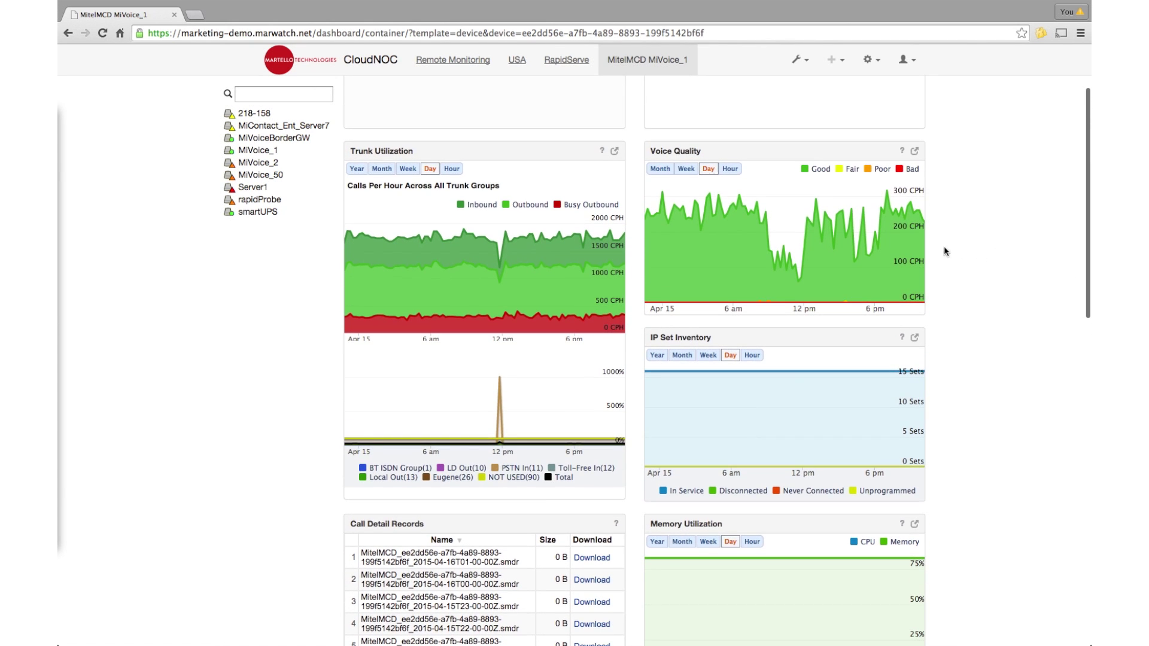
left_click(614, 152)
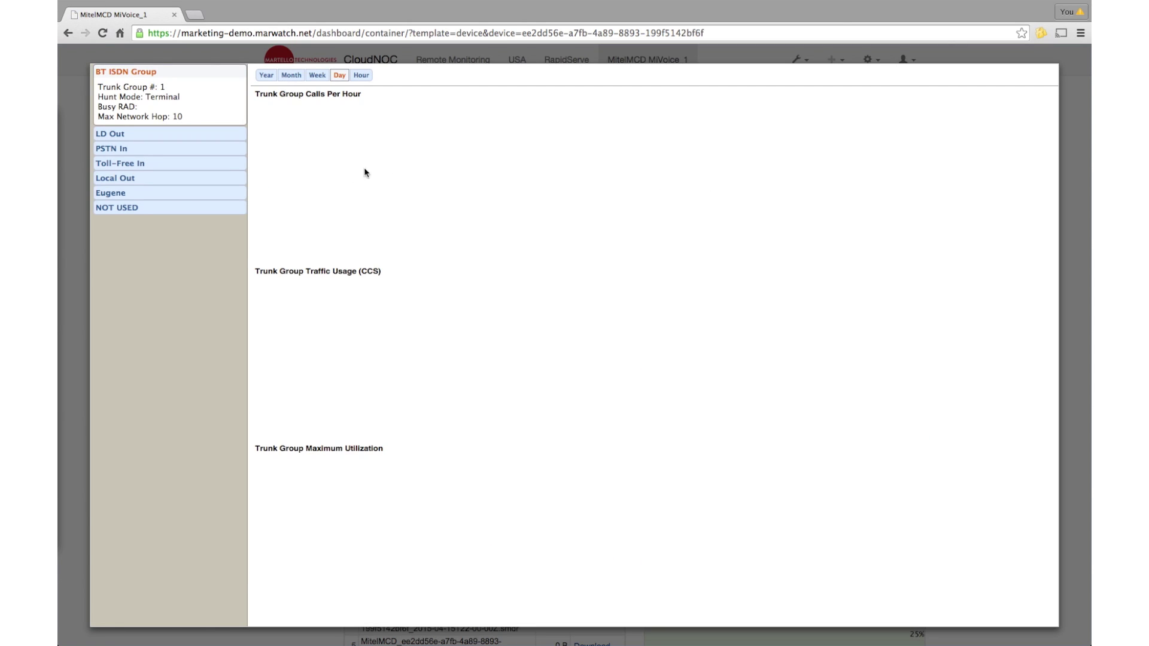
left_click(221, 150)
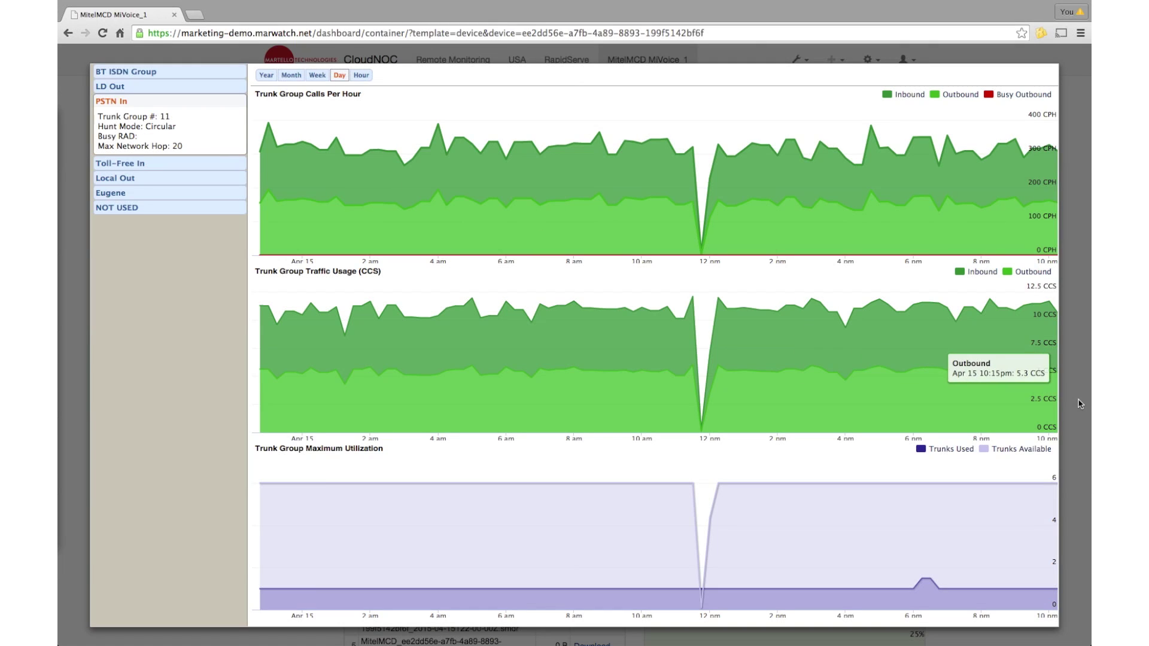
Step: Close the trunk group details and scroll to the Interface Statistics, Remote Access and Backup panels
left_click(1080, 404)
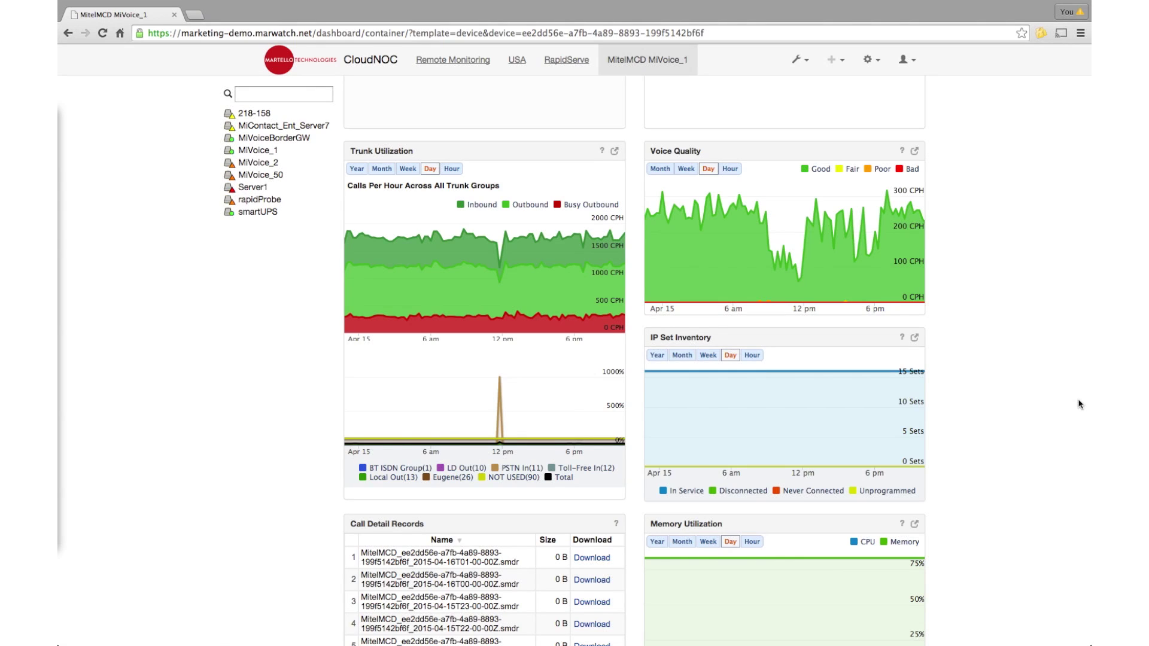
scroll(1081, 404, "down", 7)
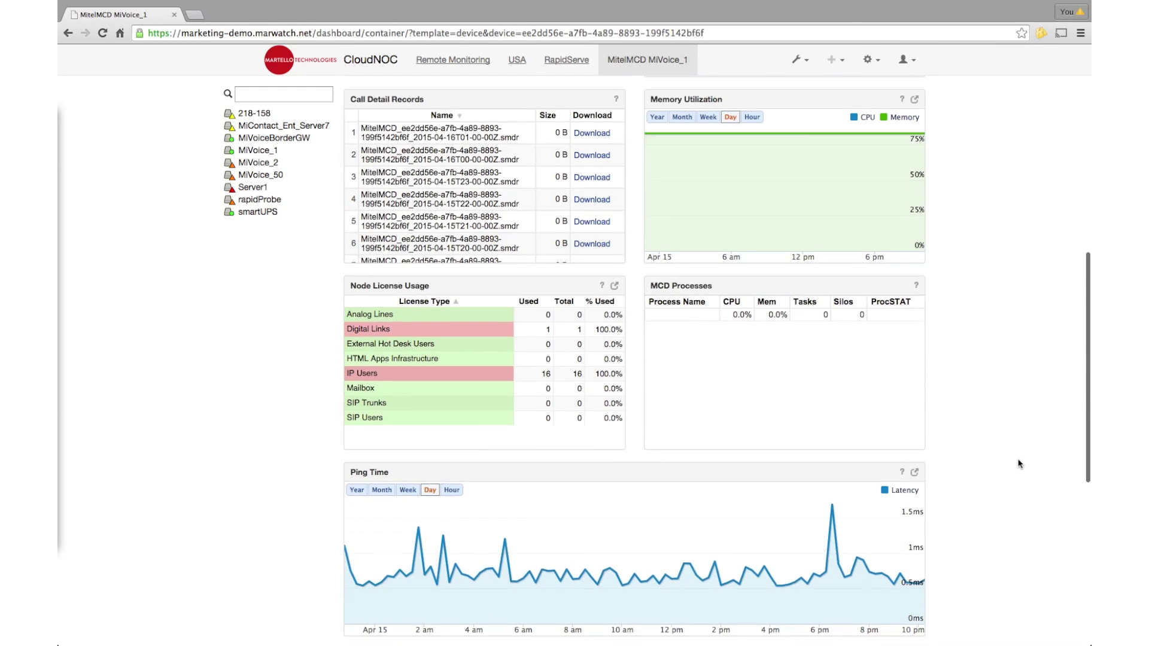
scroll(1019, 464, "down", 7)
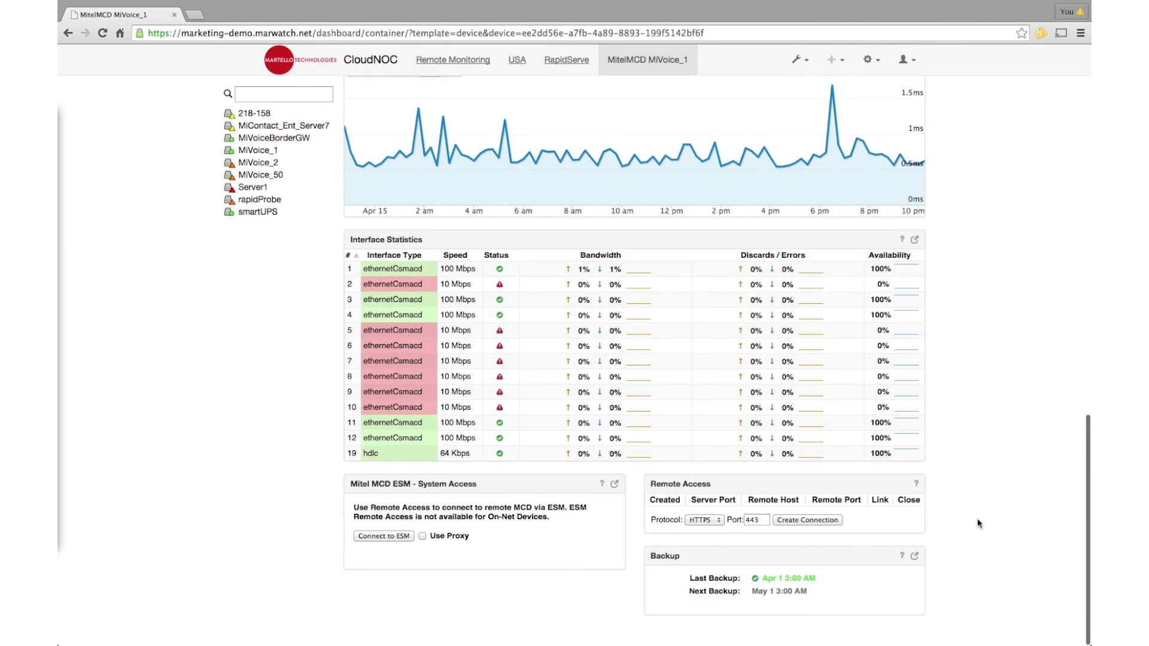
Step: Expand the Backup panel to review the full backup details
left_click(916, 558)
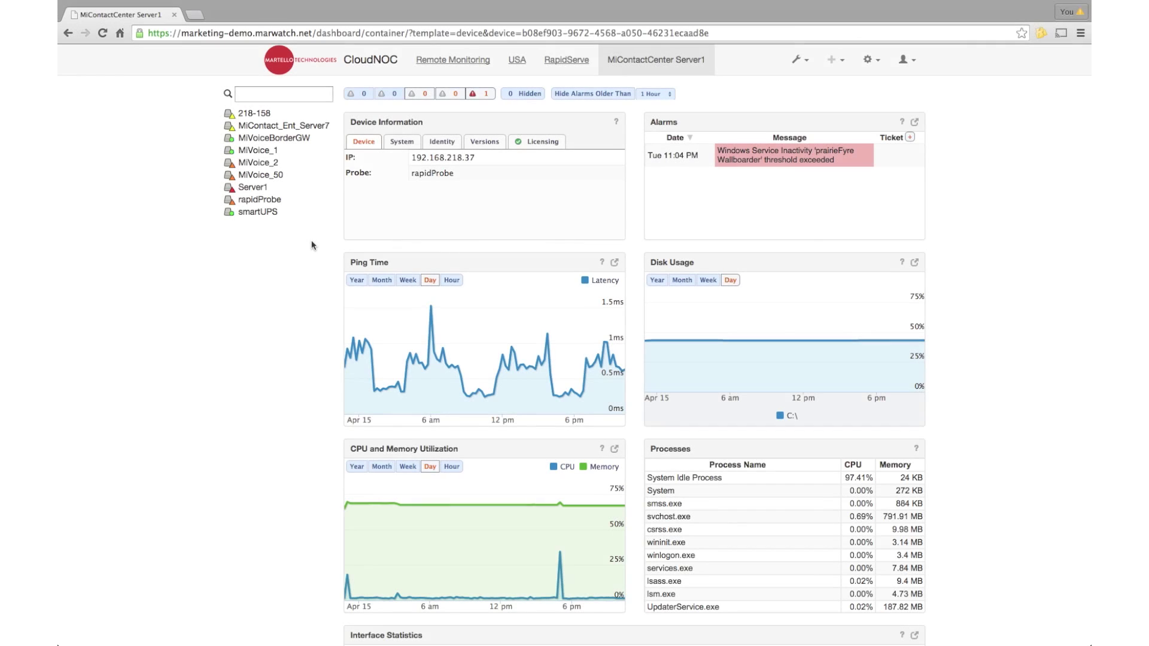
scroll(313, 285, "down", 3)
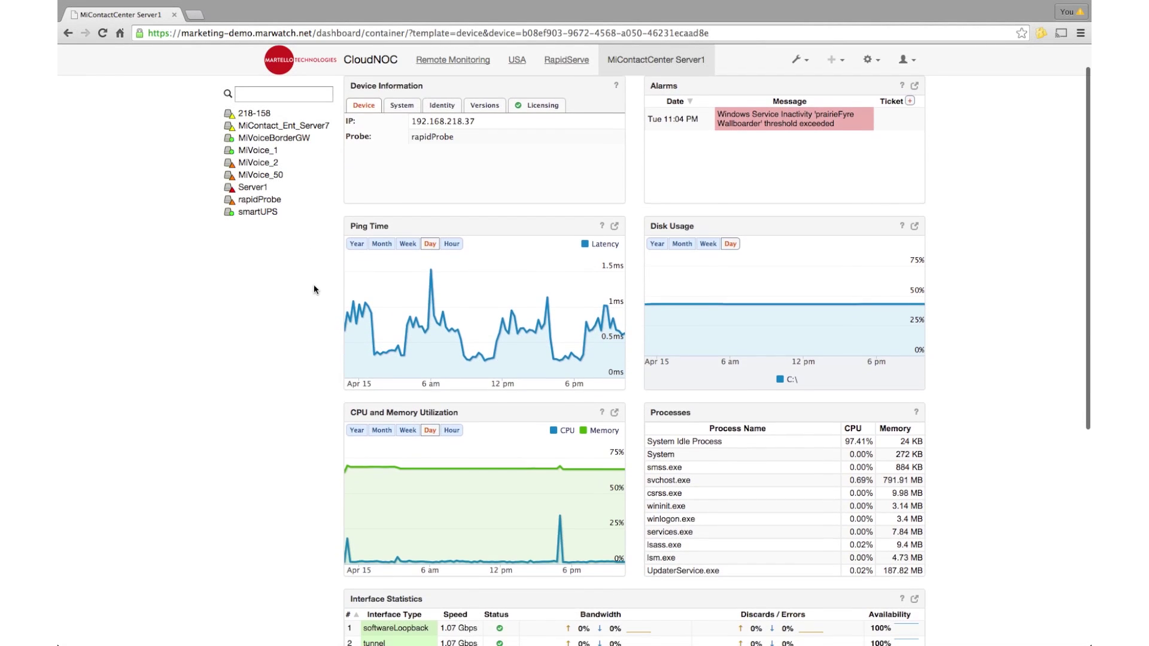
scroll(313, 285, "down", 4)
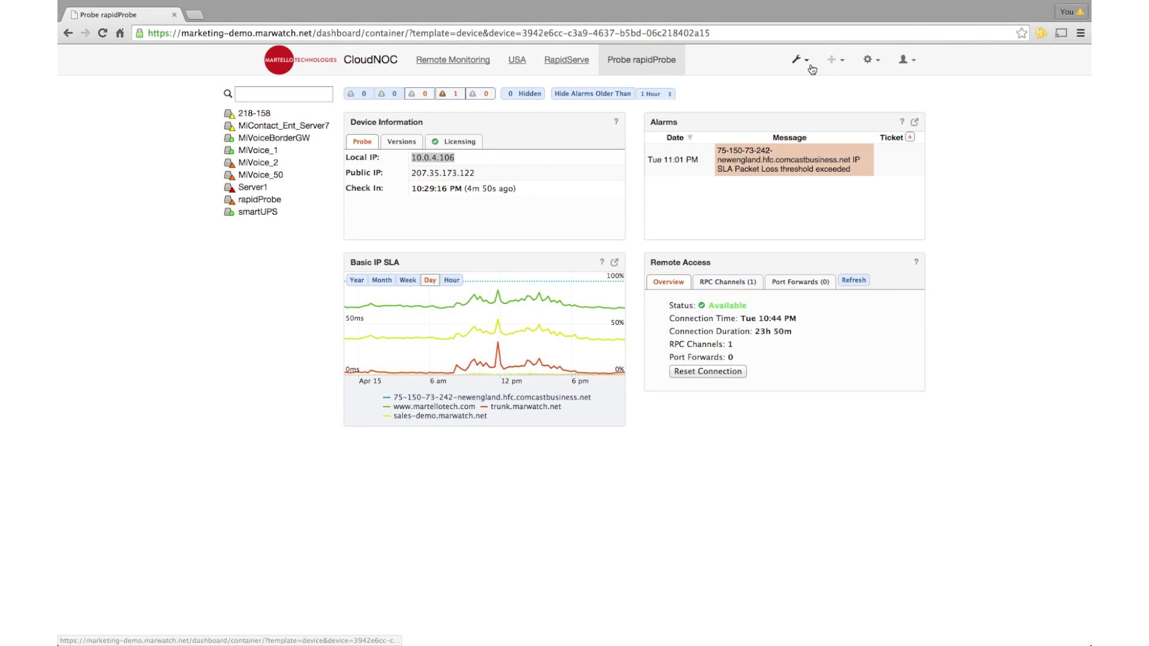
Step: Bring up the Network Tools console from the Tools menu
left_click(805, 63)
left_click(781, 168)
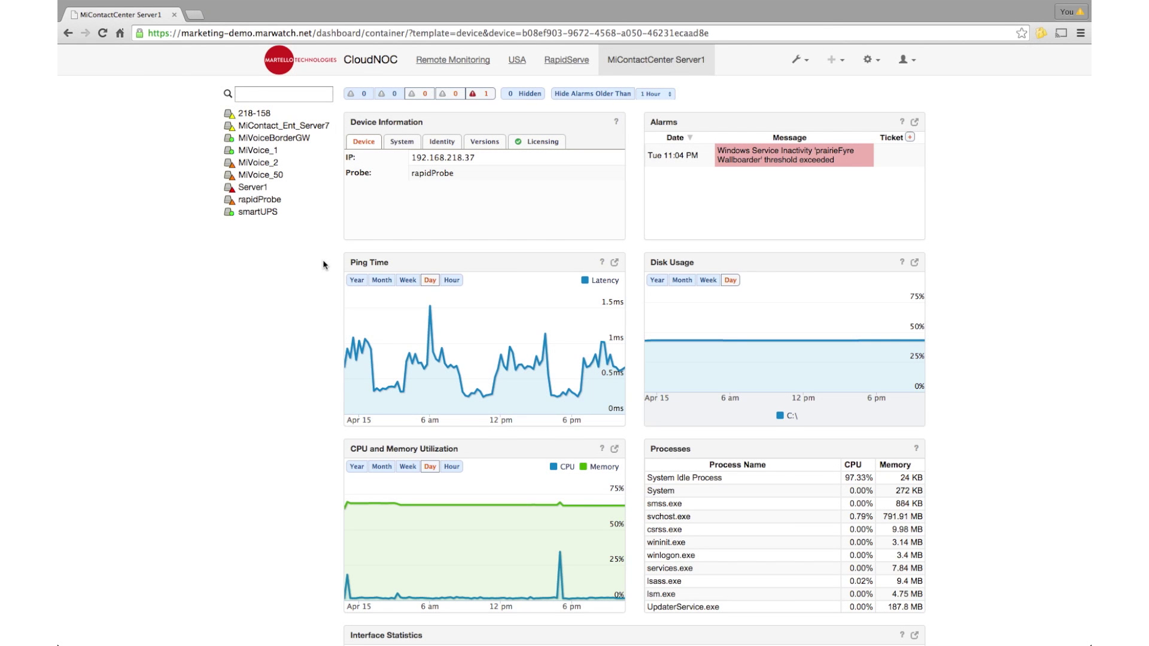
scroll(324, 265, "down", 10)
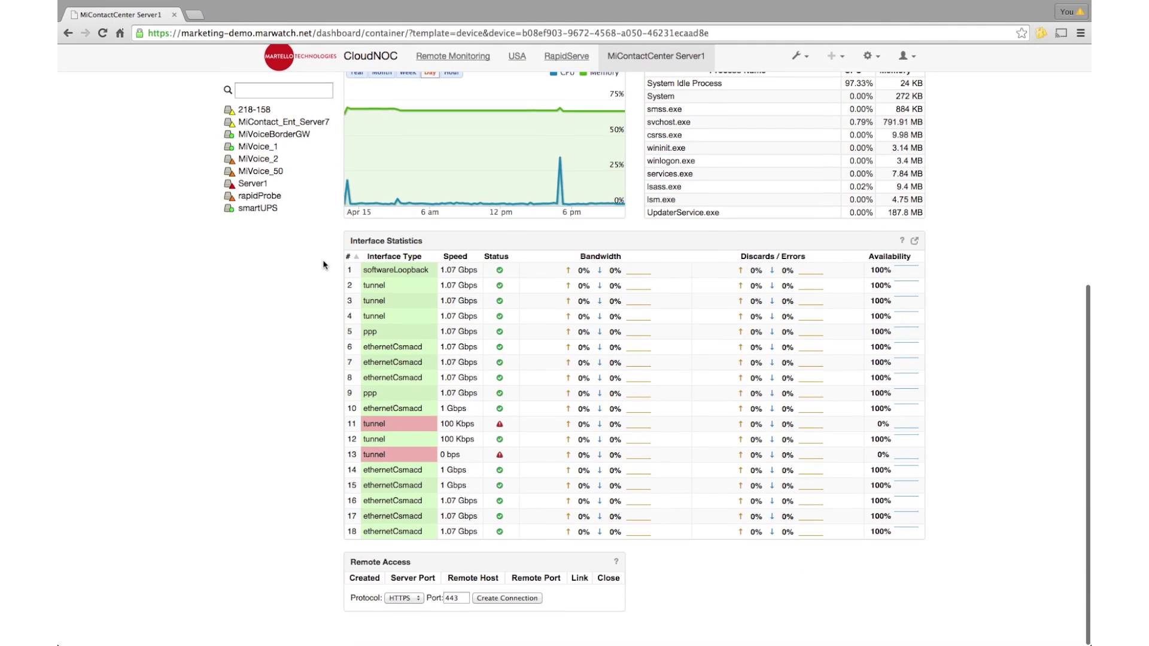
left_click(413, 602)
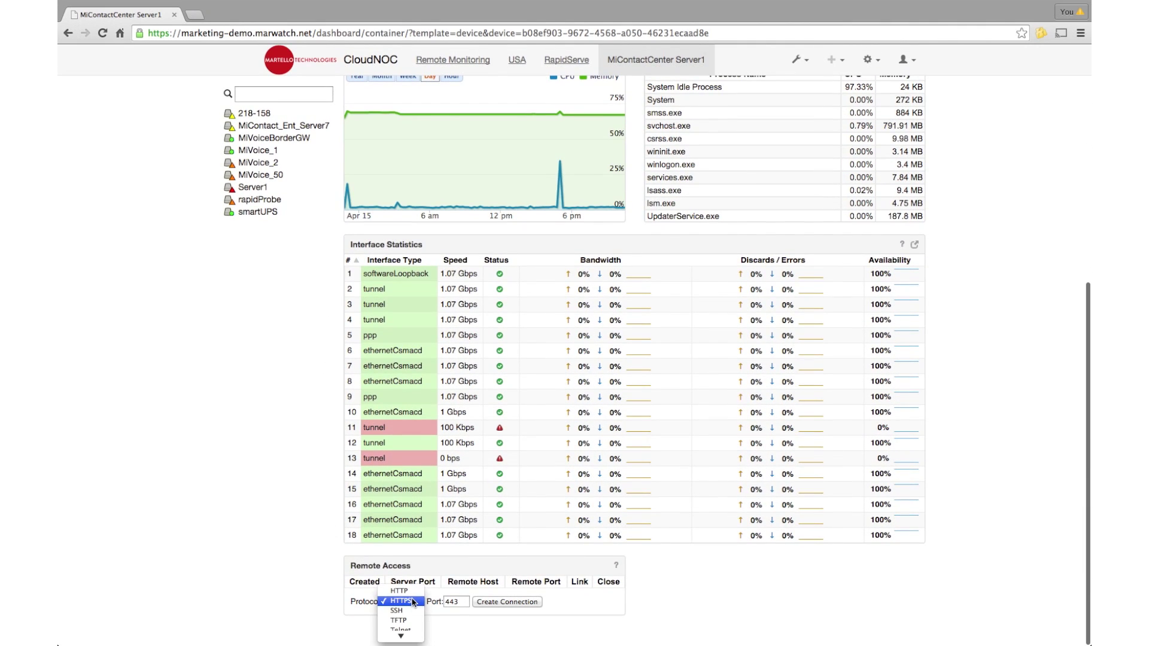
mouse_move(403, 635)
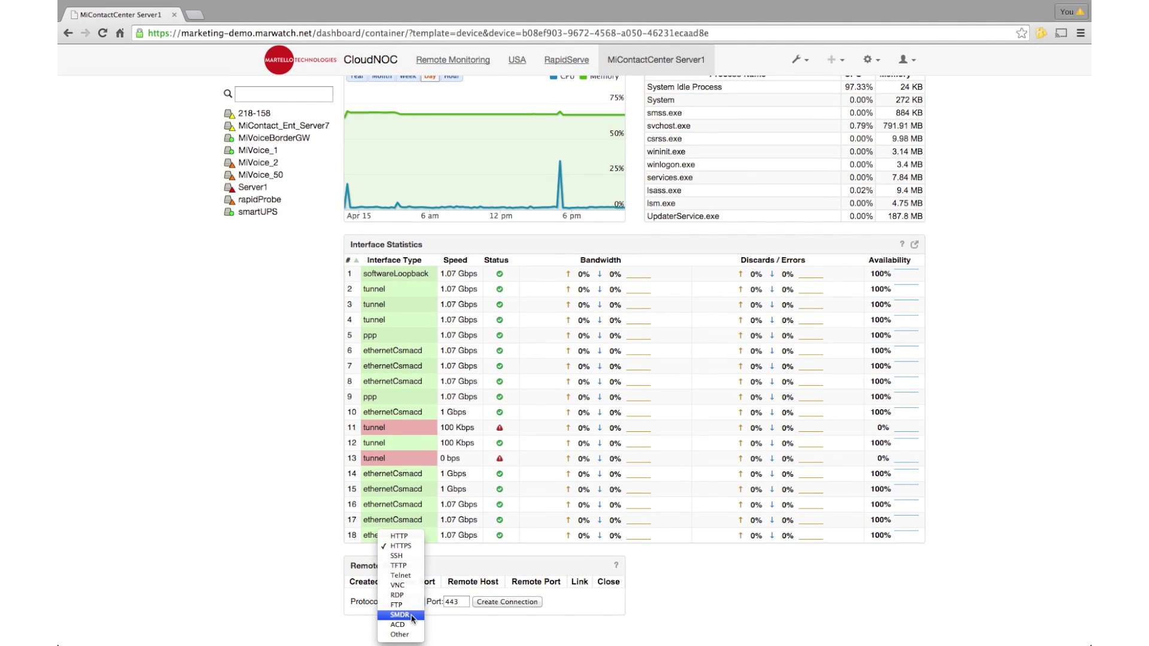
left_click(414, 547)
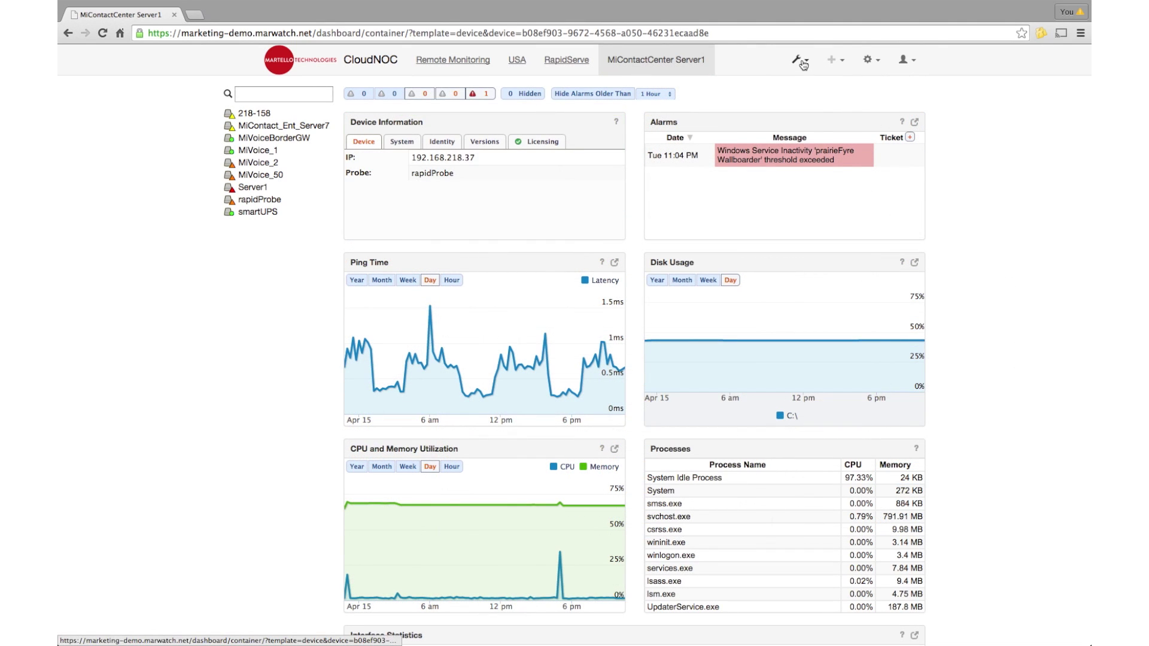
Step: Set up a 15-day Device Report to the sales recipient's e-mail, running Now
left_click(798, 59)
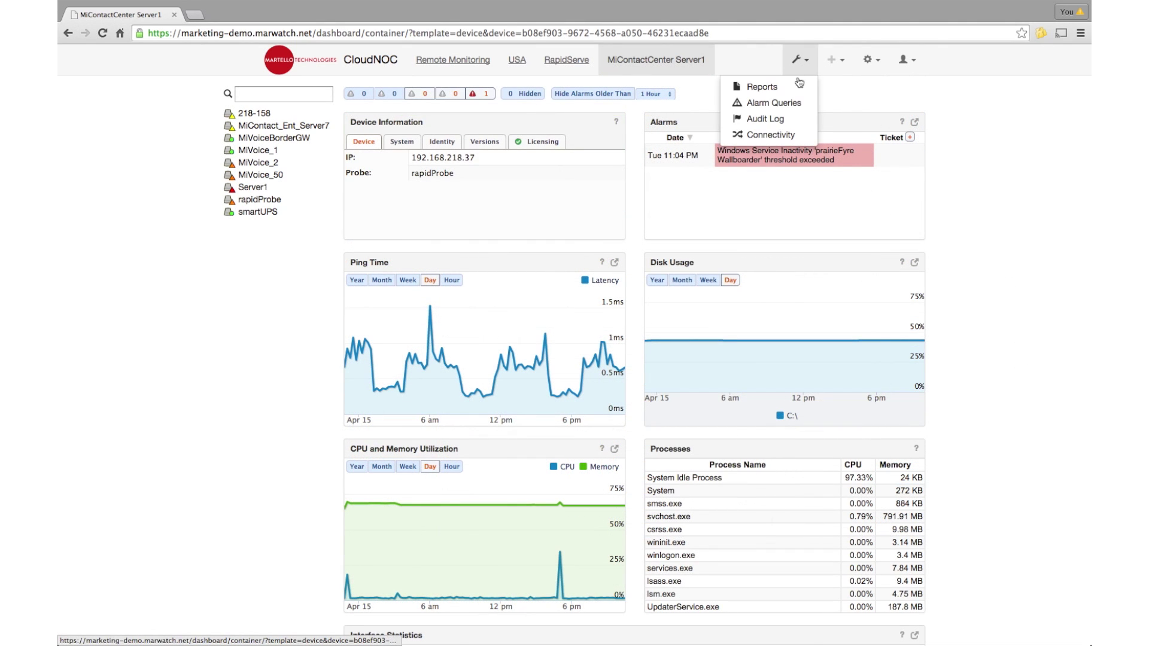
left_click(796, 84)
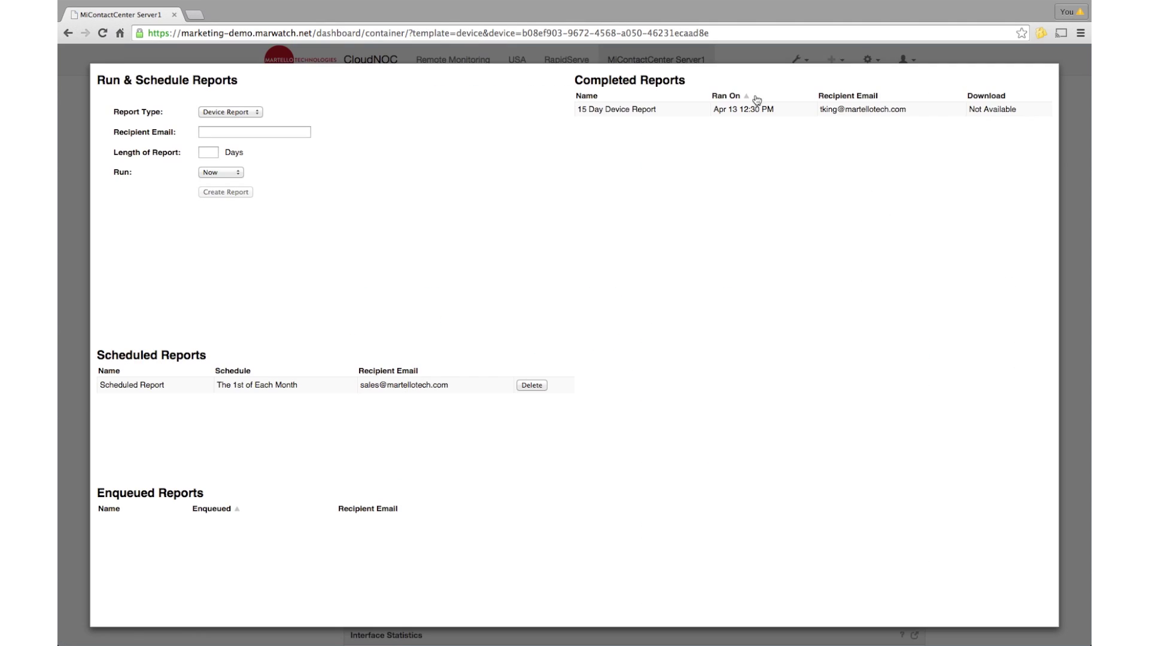
left_click(244, 132)
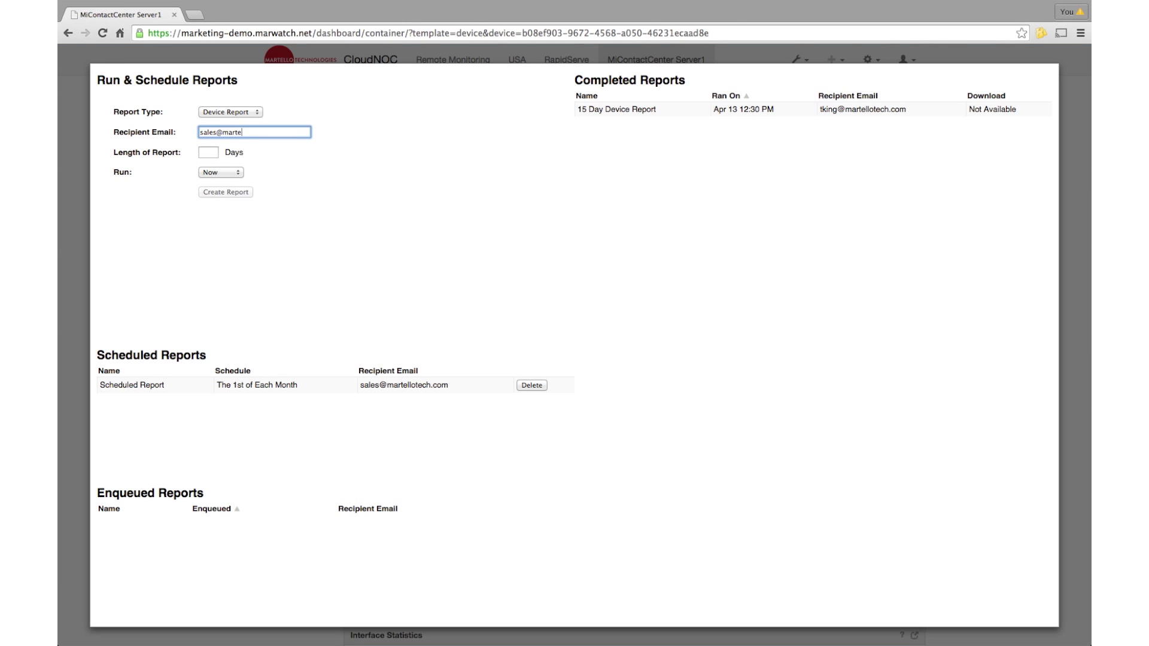
key("Tab")
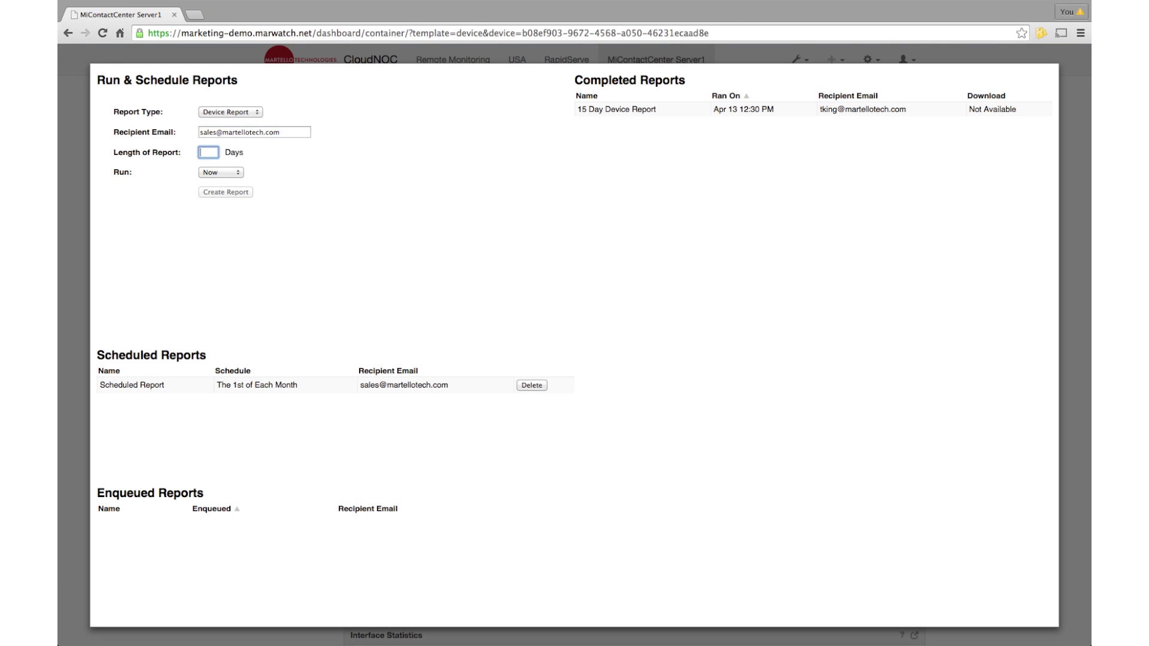
type("15")
left_click(235, 173)
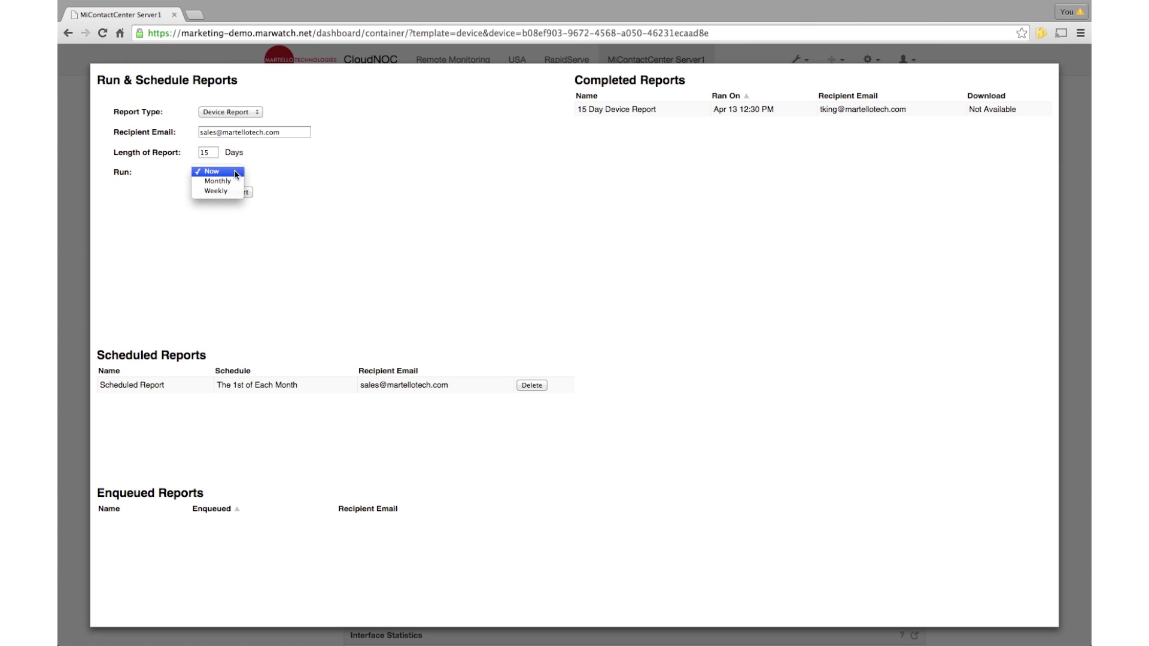
left_click(230, 174)
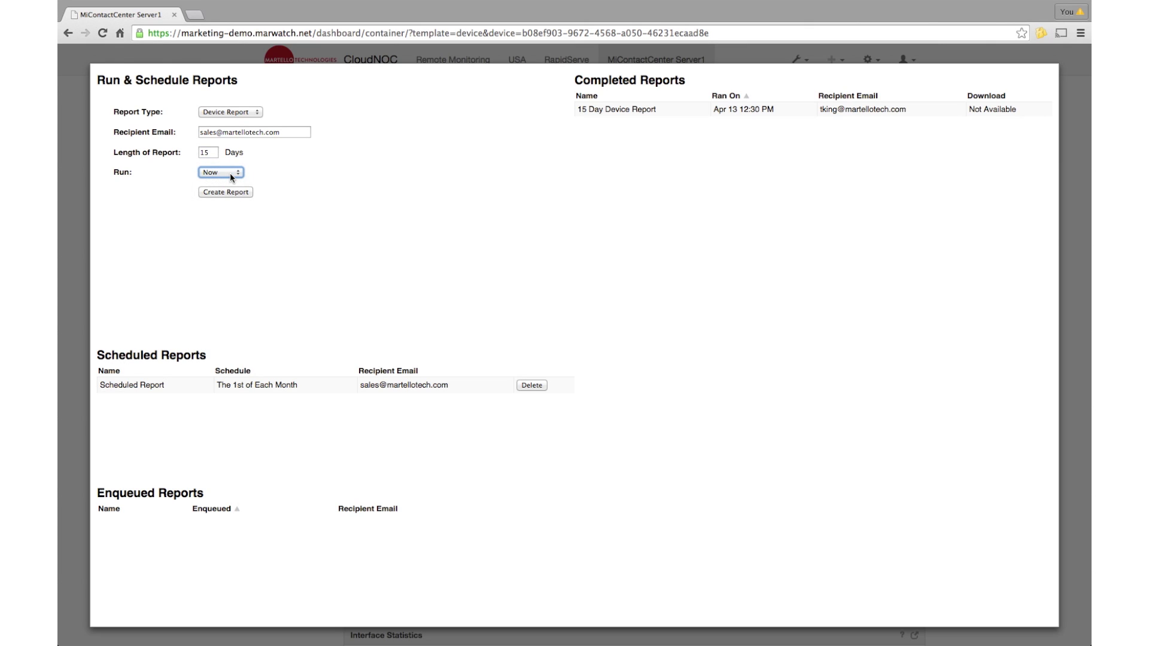